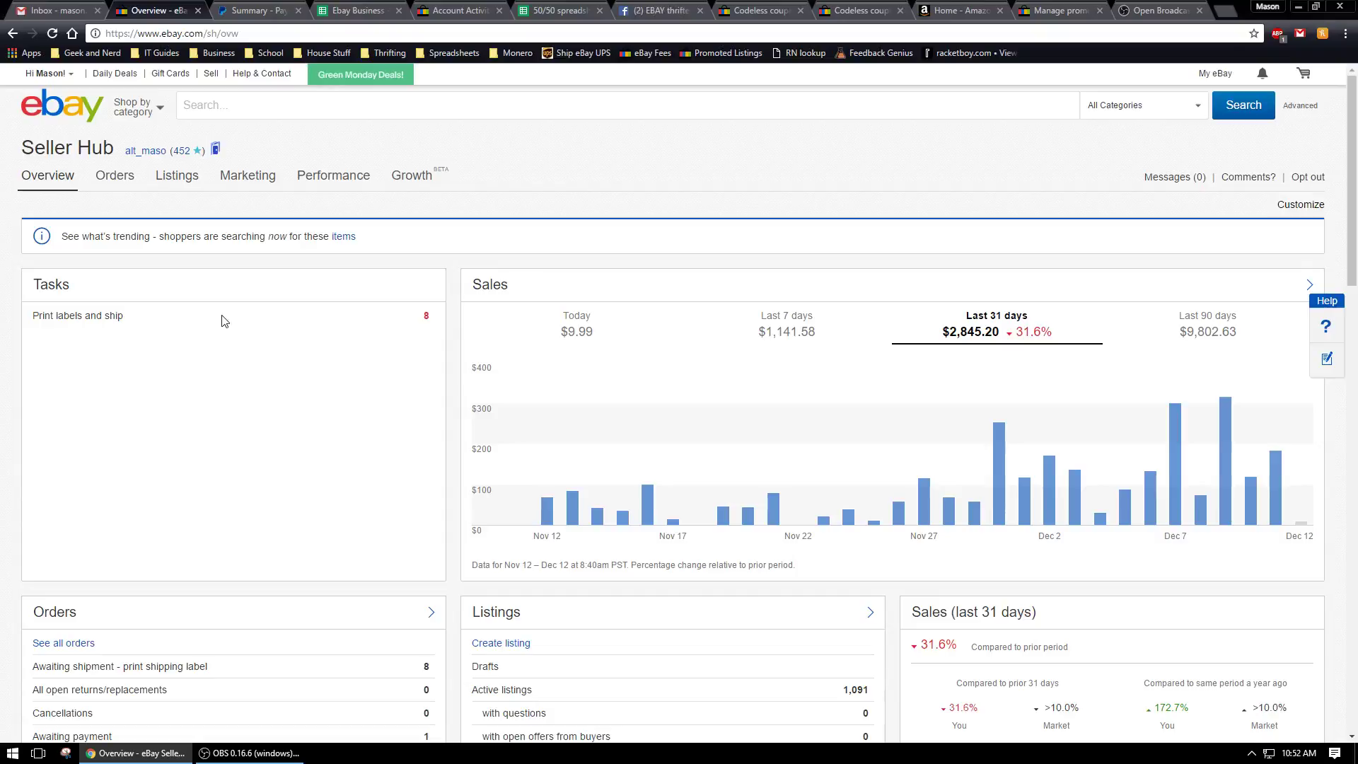
Step: Go from Manage Store to Manage Promotions and list the promotion types available to create
scroll(279, 322, "down", 13)
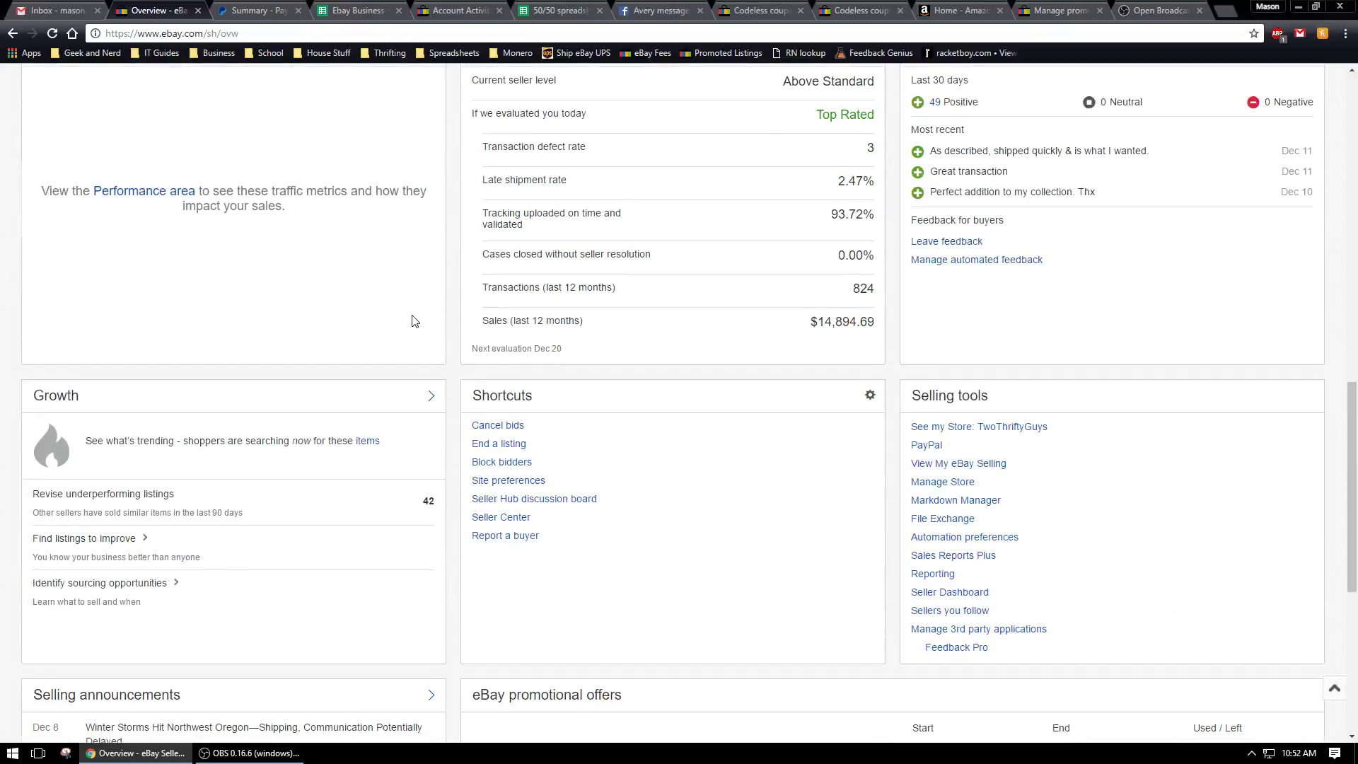
left_click(955, 490)
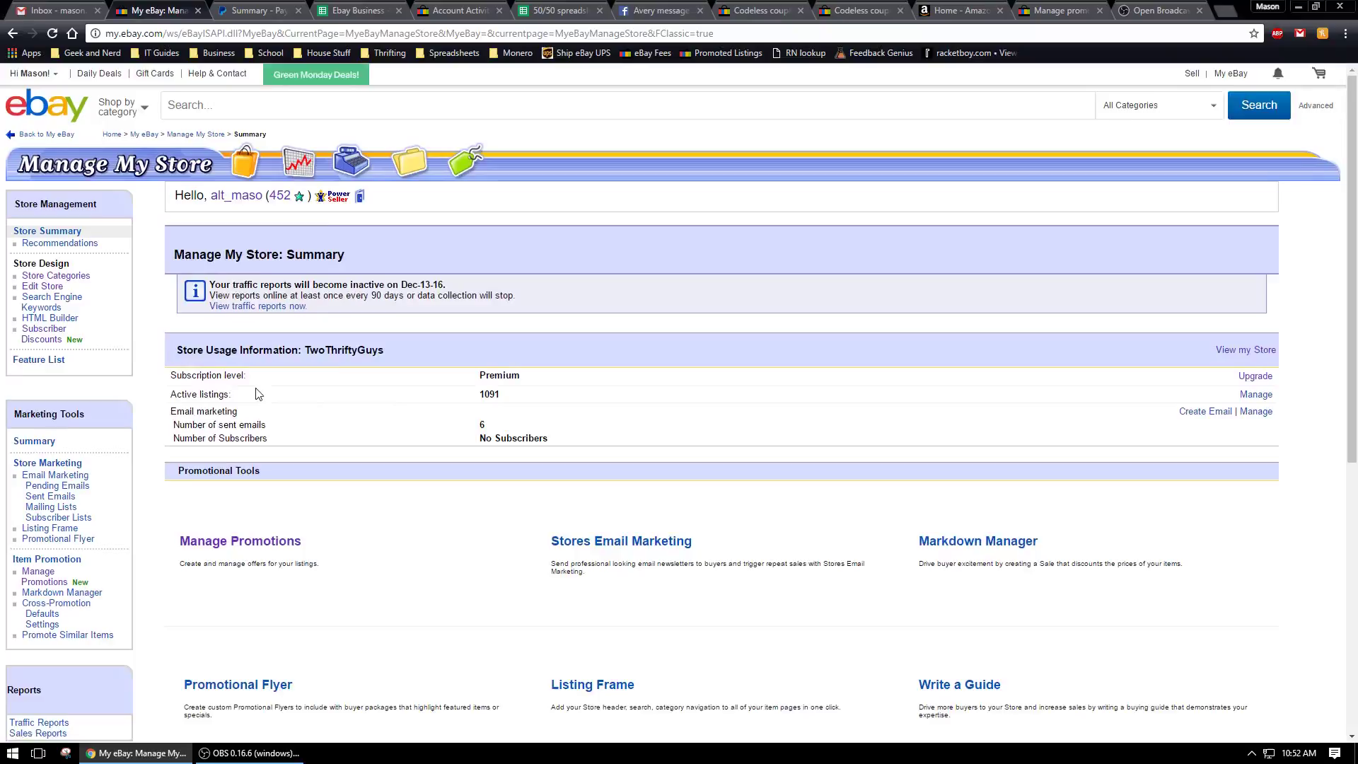
scroll(256, 394, "down", 2)
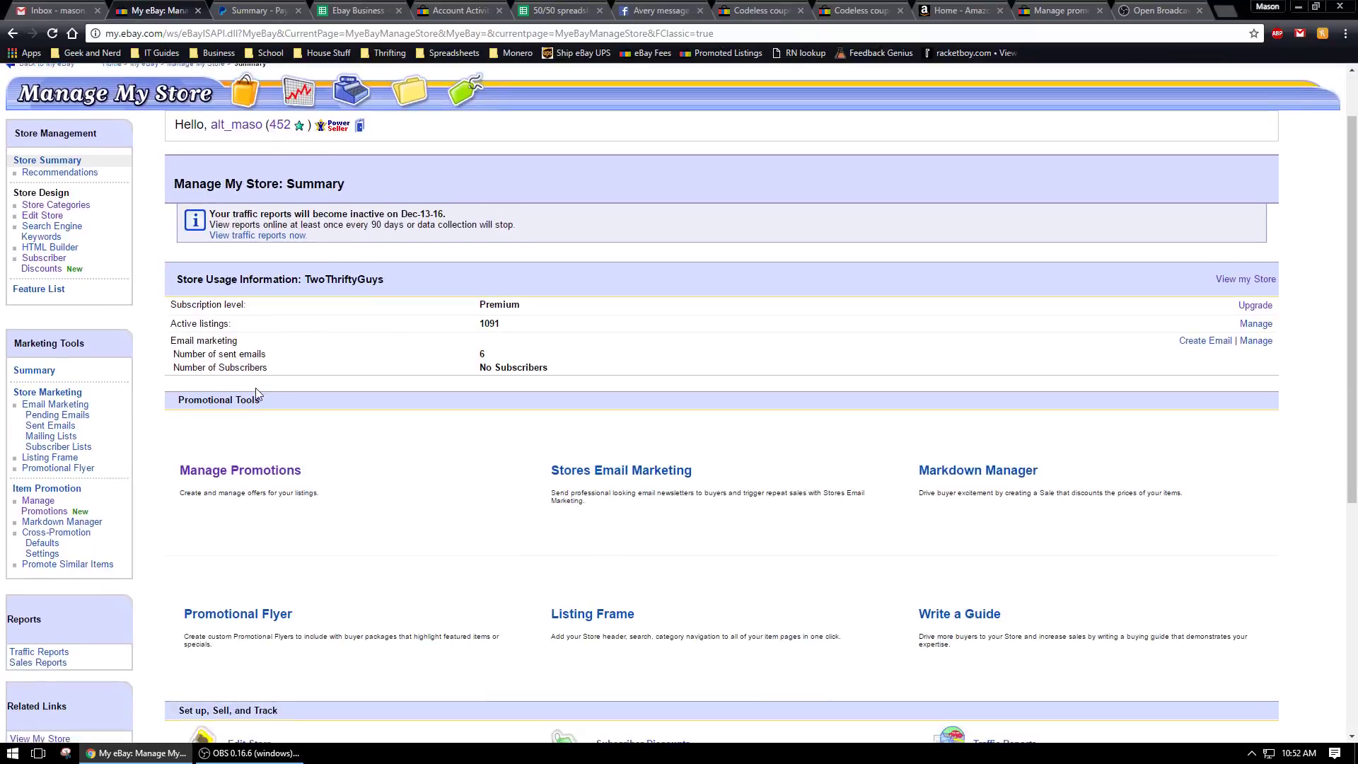
left_click(41, 510)
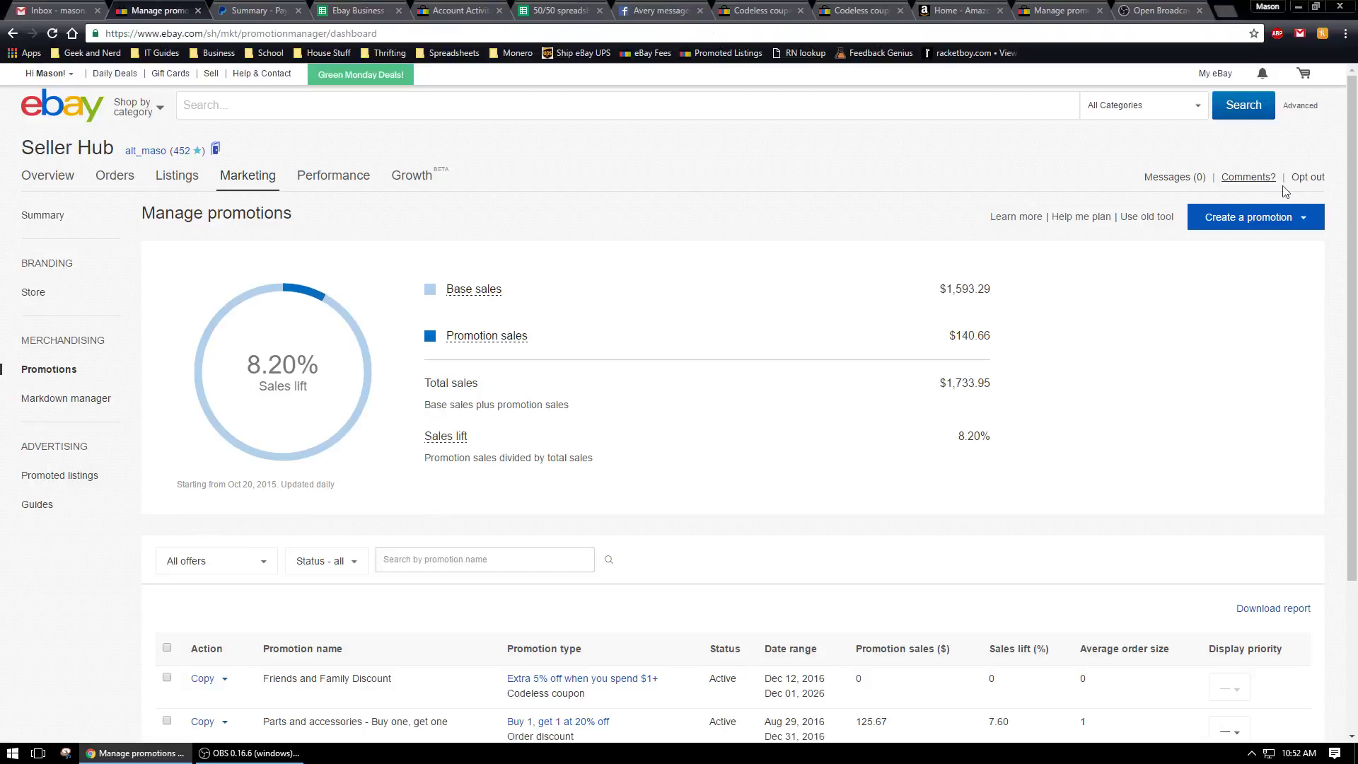
left_click(1309, 223)
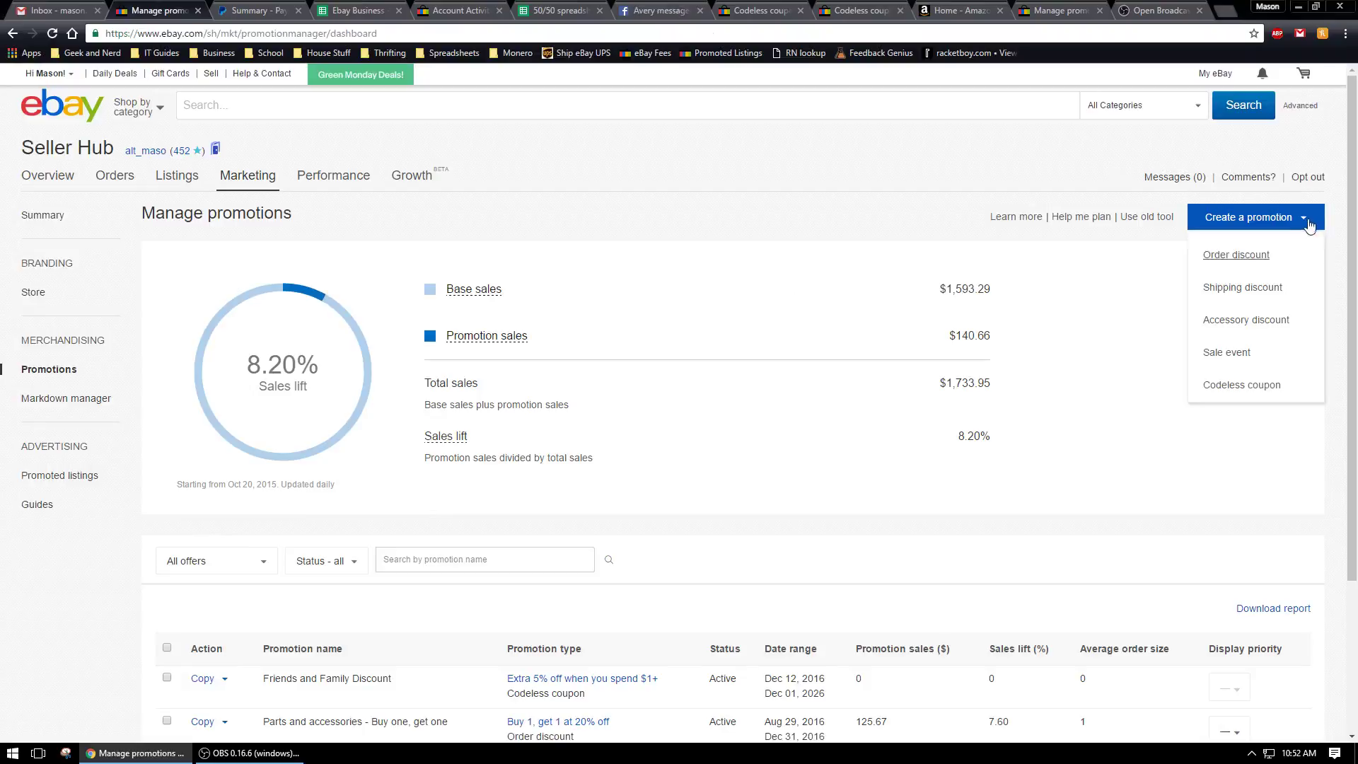
Step: Start a new codeless coupon and read how its special-link targeting works
left_click(1241, 387)
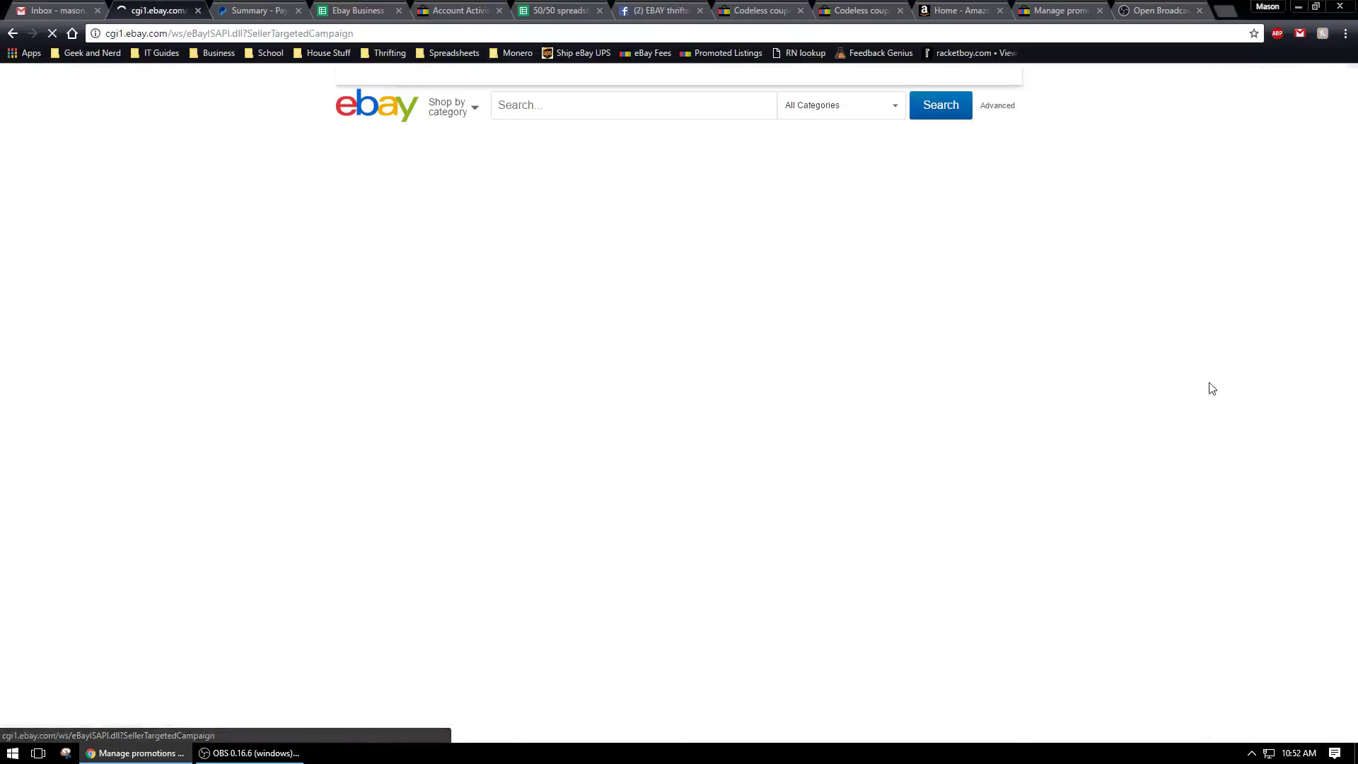
left_click_drag(515, 261, 1004, 288)
left_click(665, 272)
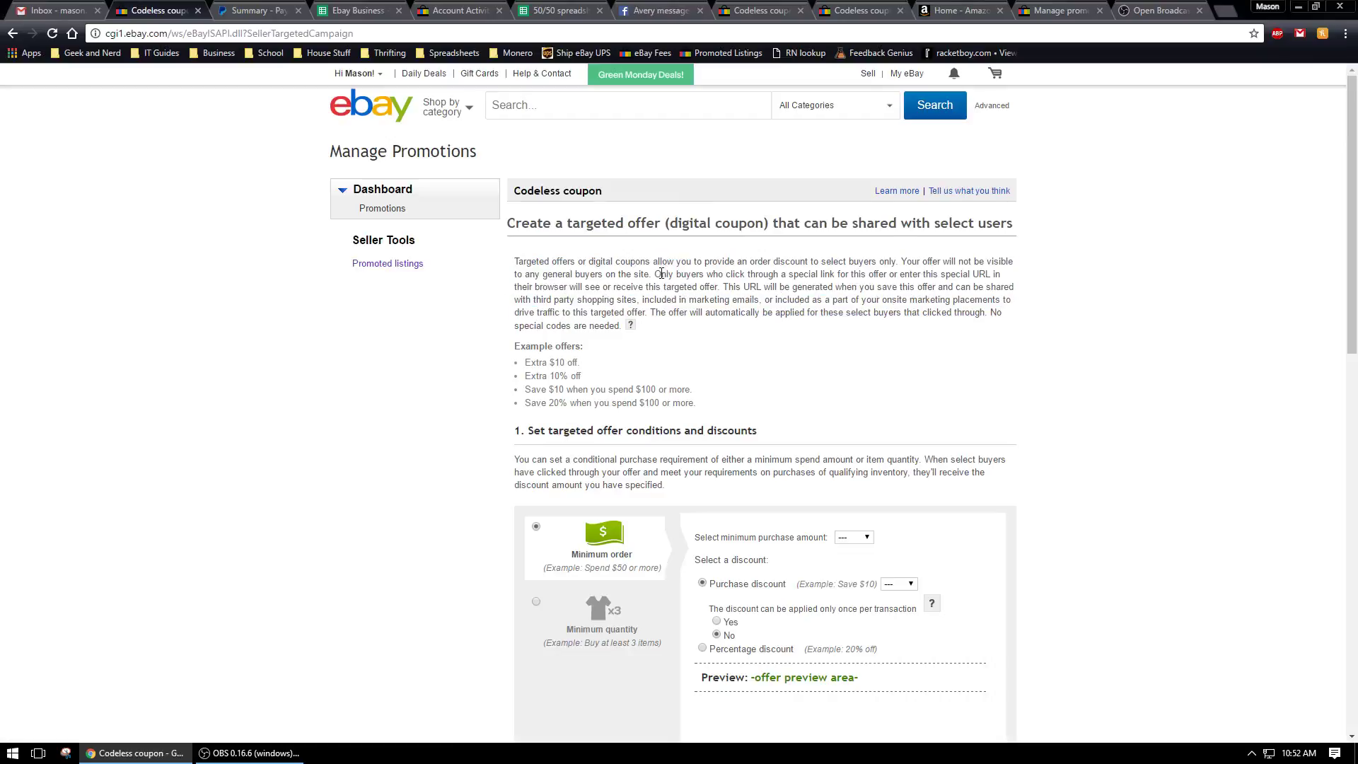
left_click_drag(655, 274, 1002, 276)
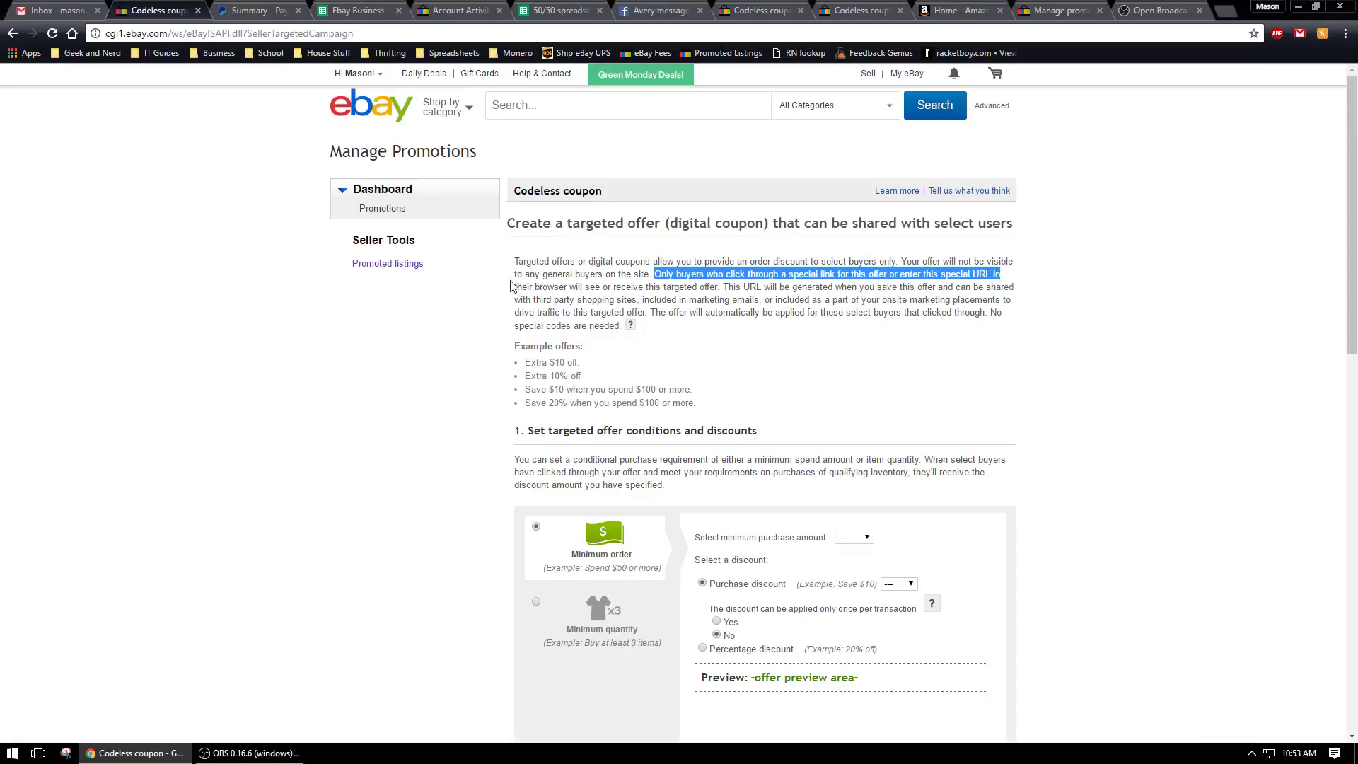
left_click_drag(518, 285, 707, 286)
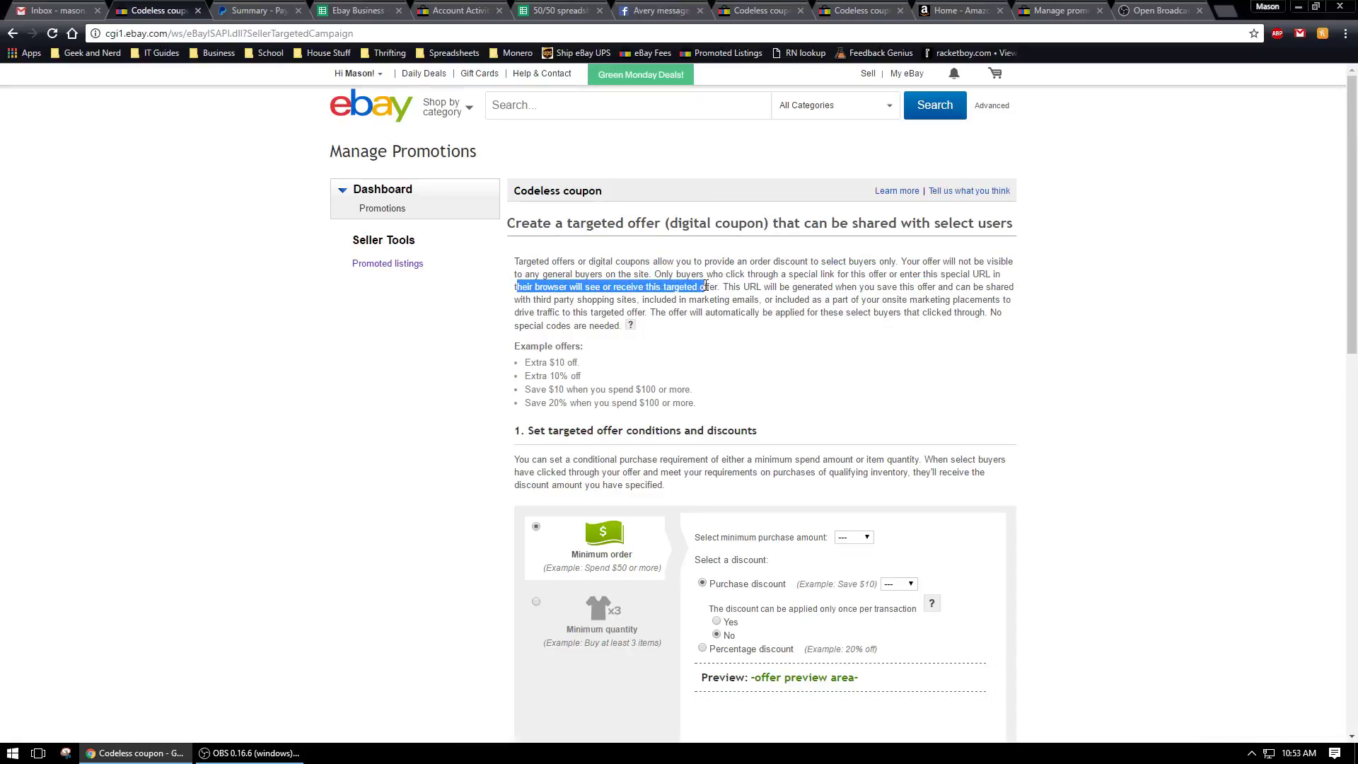
left_click(755, 327)
scroll(679, 368, "down", 2)
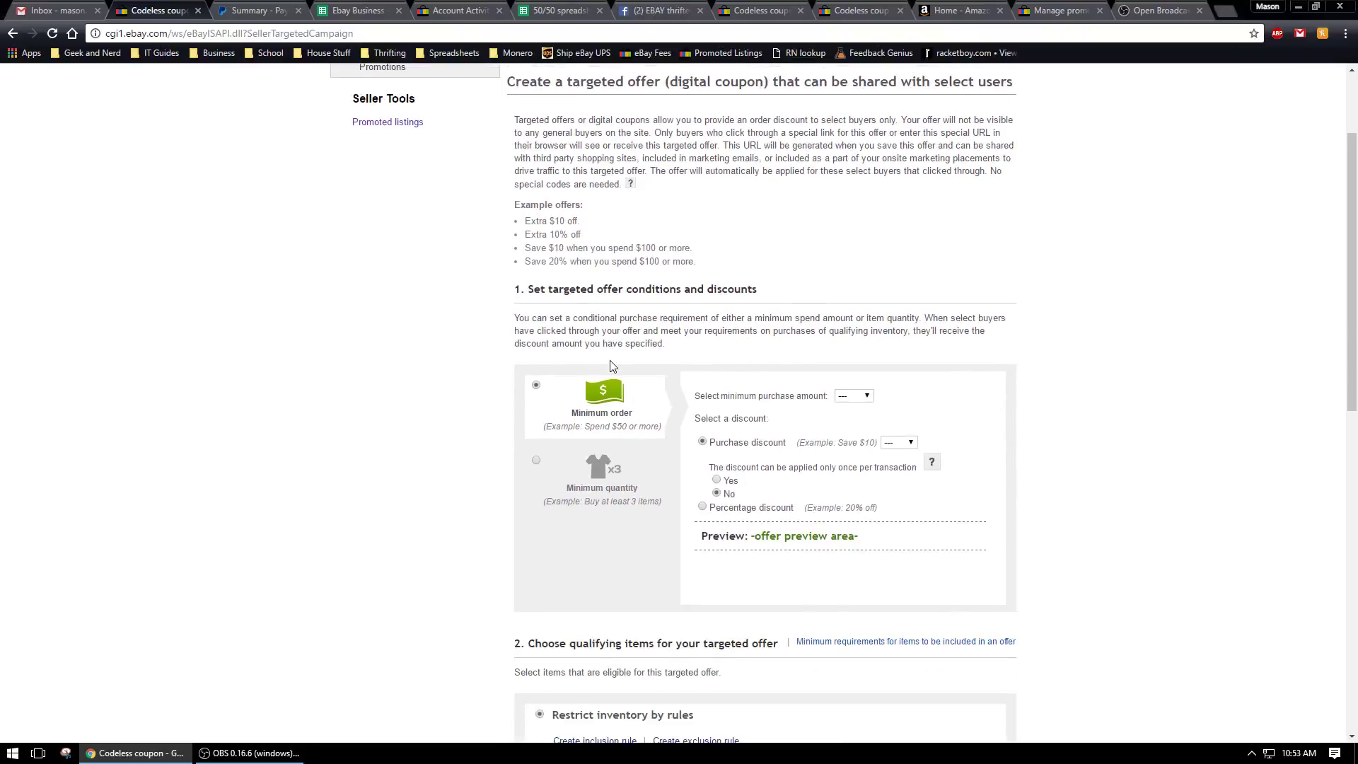
Step: Set a custom $1 minimum purchase and a 20% percentage discount
left_click(857, 397)
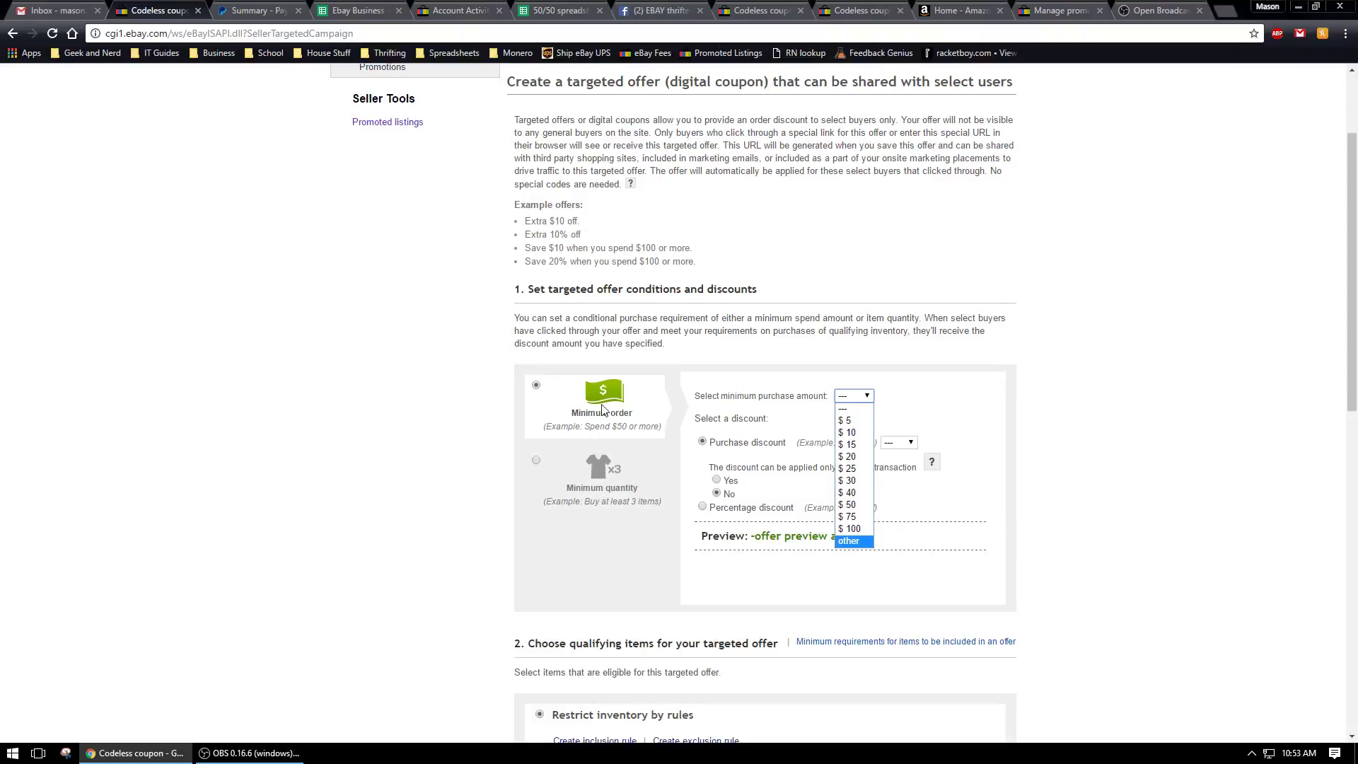
left_click(851, 540)
key("Tab")
type("3")
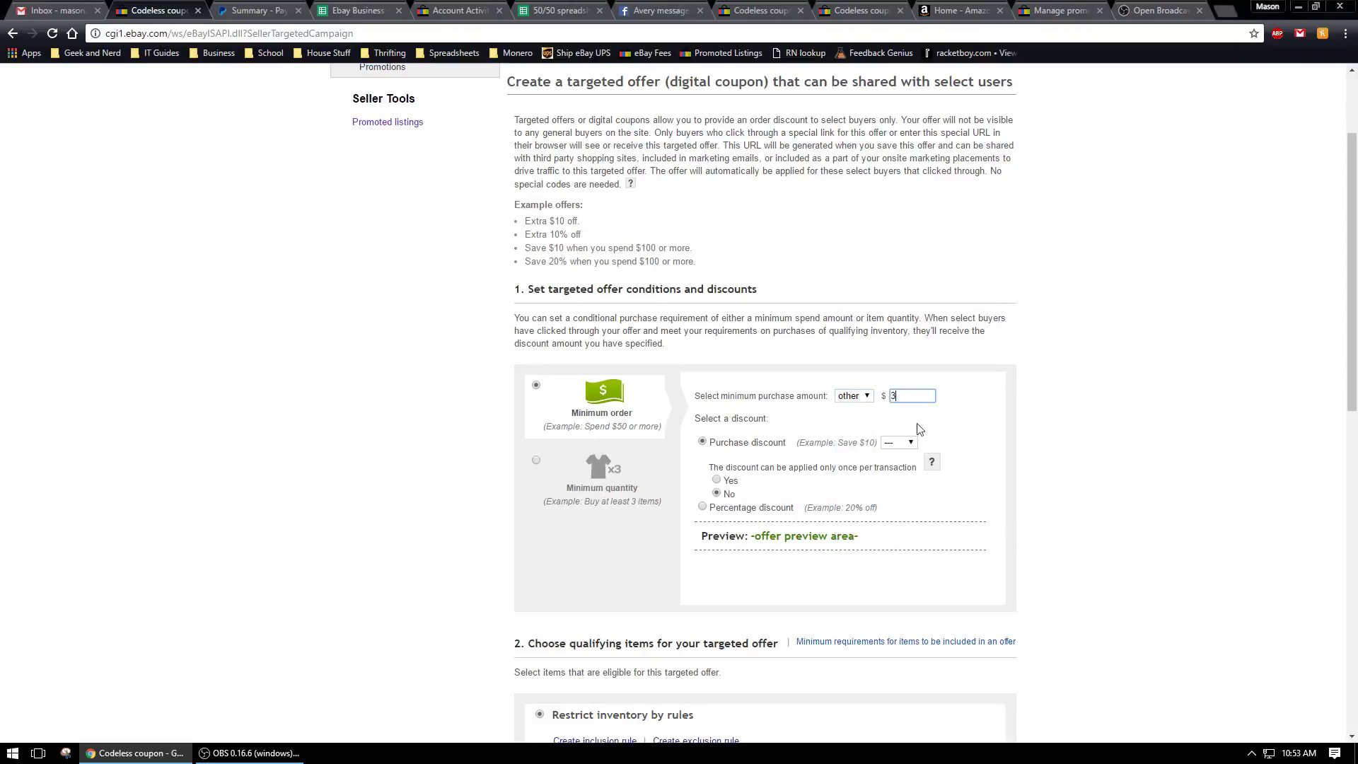
type("1")
left_click(910, 443)
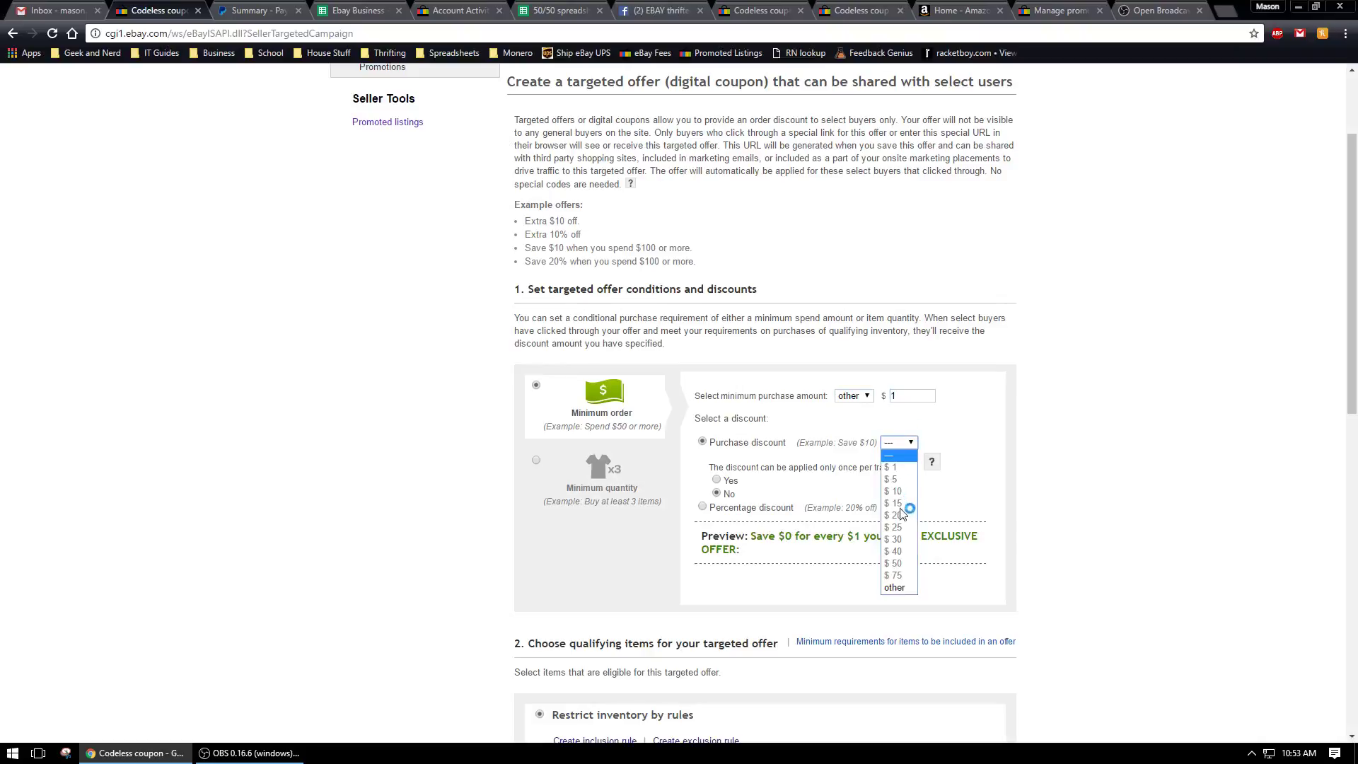
left_click(724, 511)
left_click(724, 508)
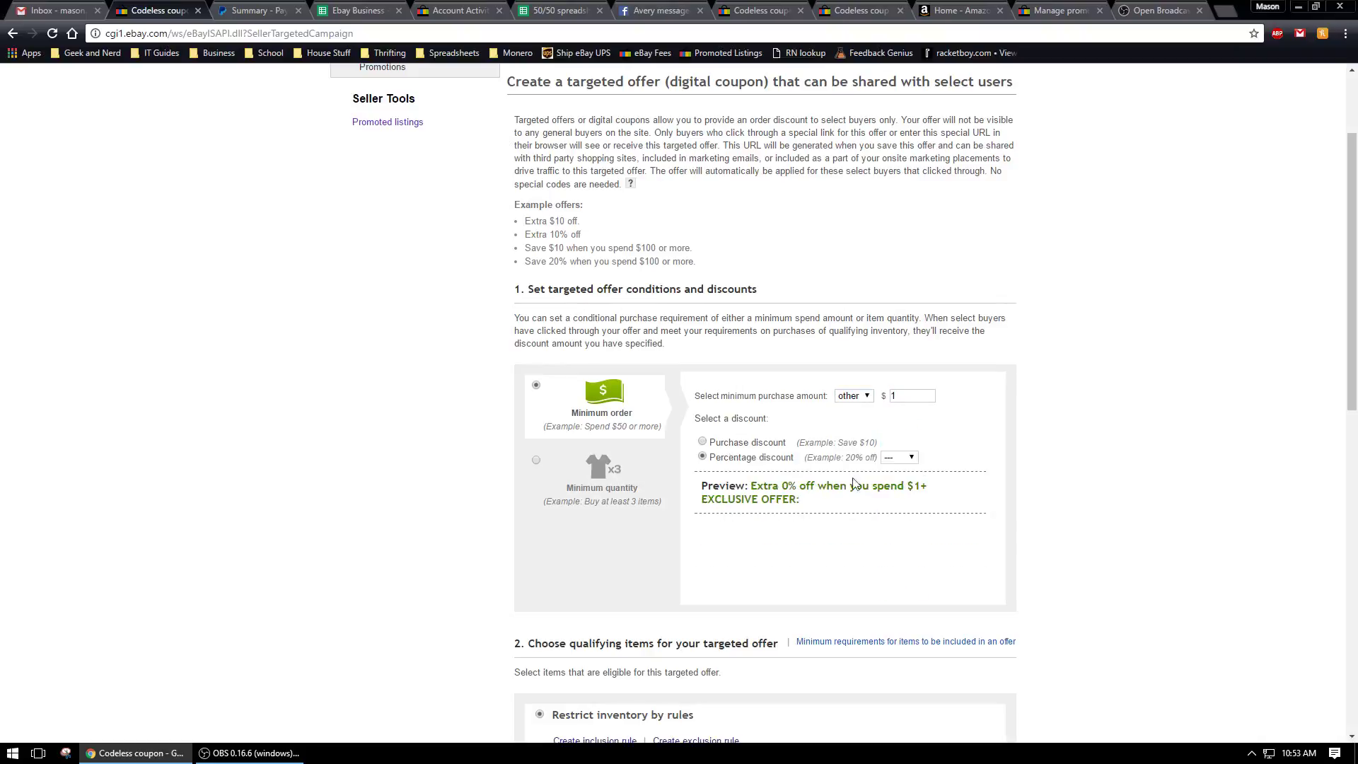
left_click(903, 461)
left_click(905, 524)
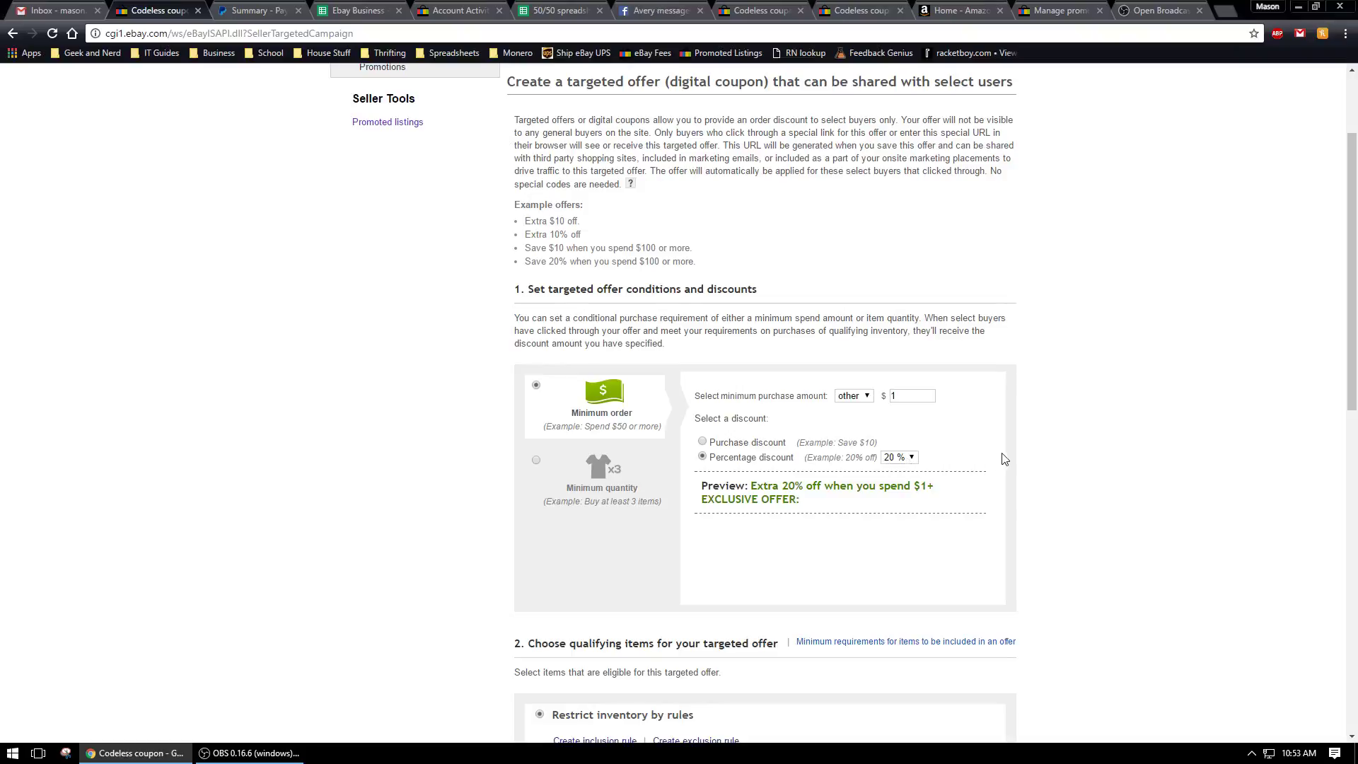
Step: Add an inclusion rule covering the Whole store (All inventory)
scroll(932, 559, "down", 4)
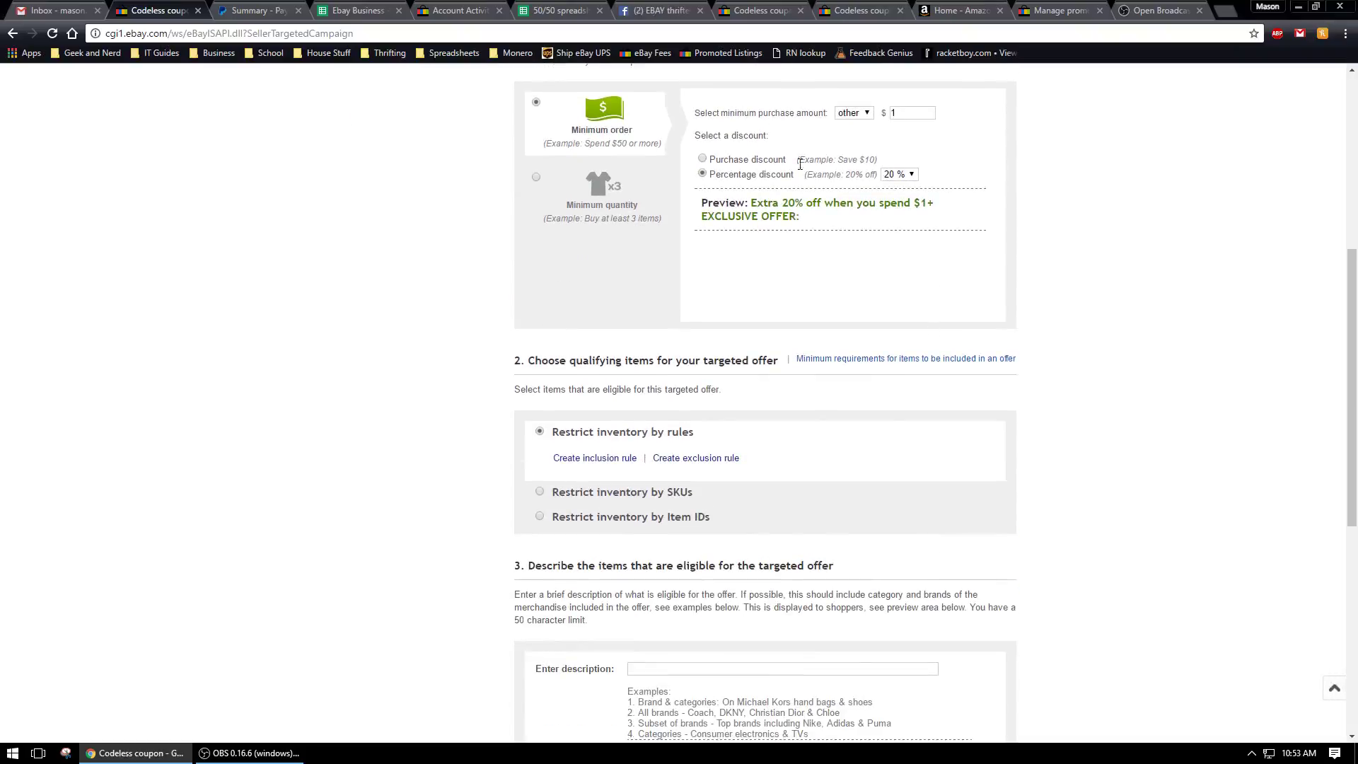
scroll(683, 469, "down", 1)
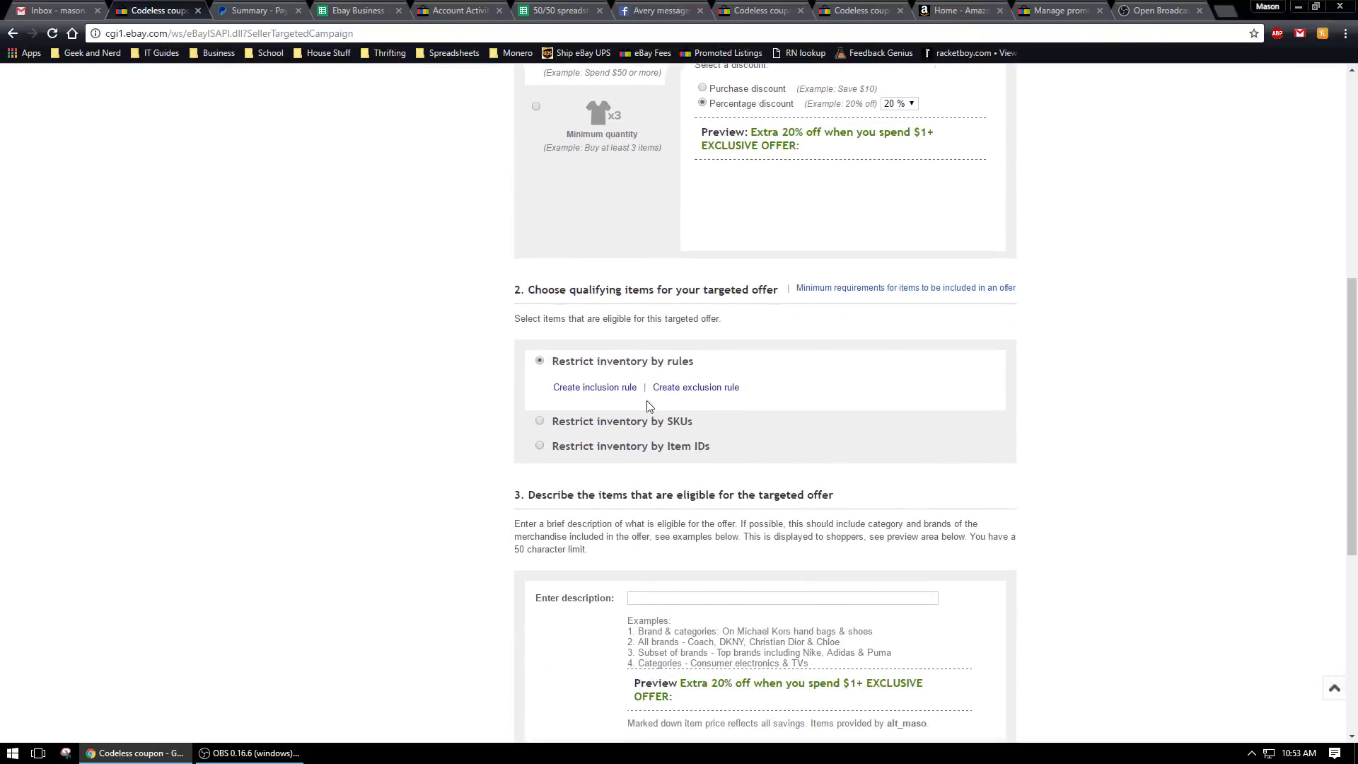
left_click(572, 390)
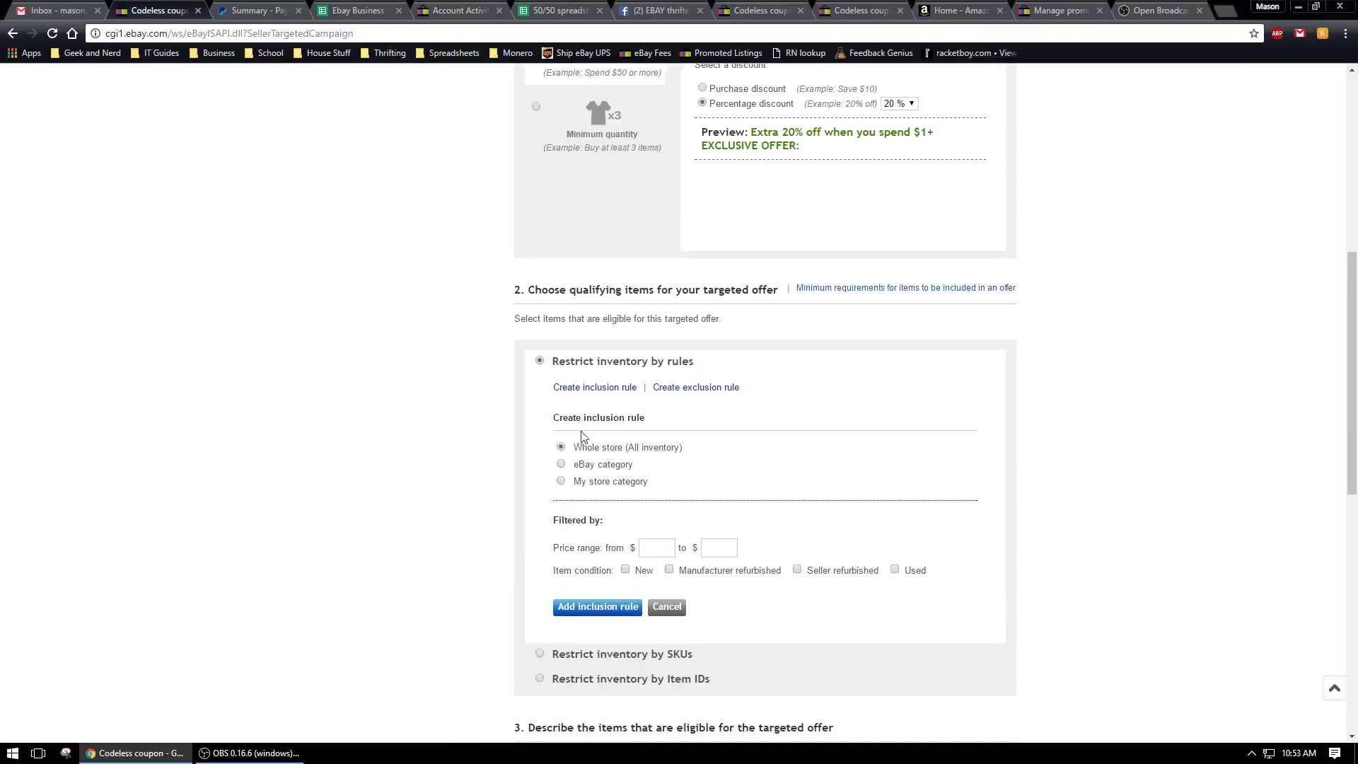
left_click(611, 607)
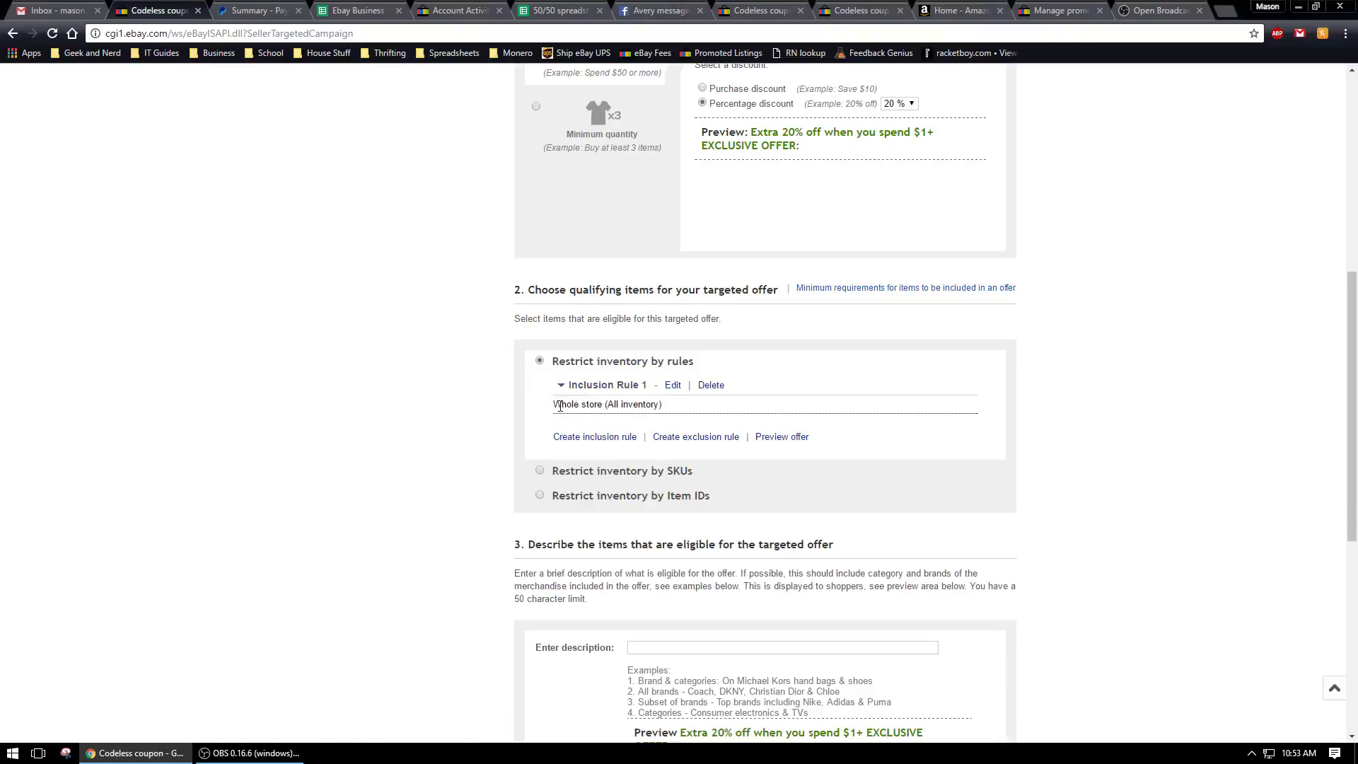
left_click_drag(559, 403, 665, 406)
left_click(683, 414)
scroll(636, 468, "down", 6)
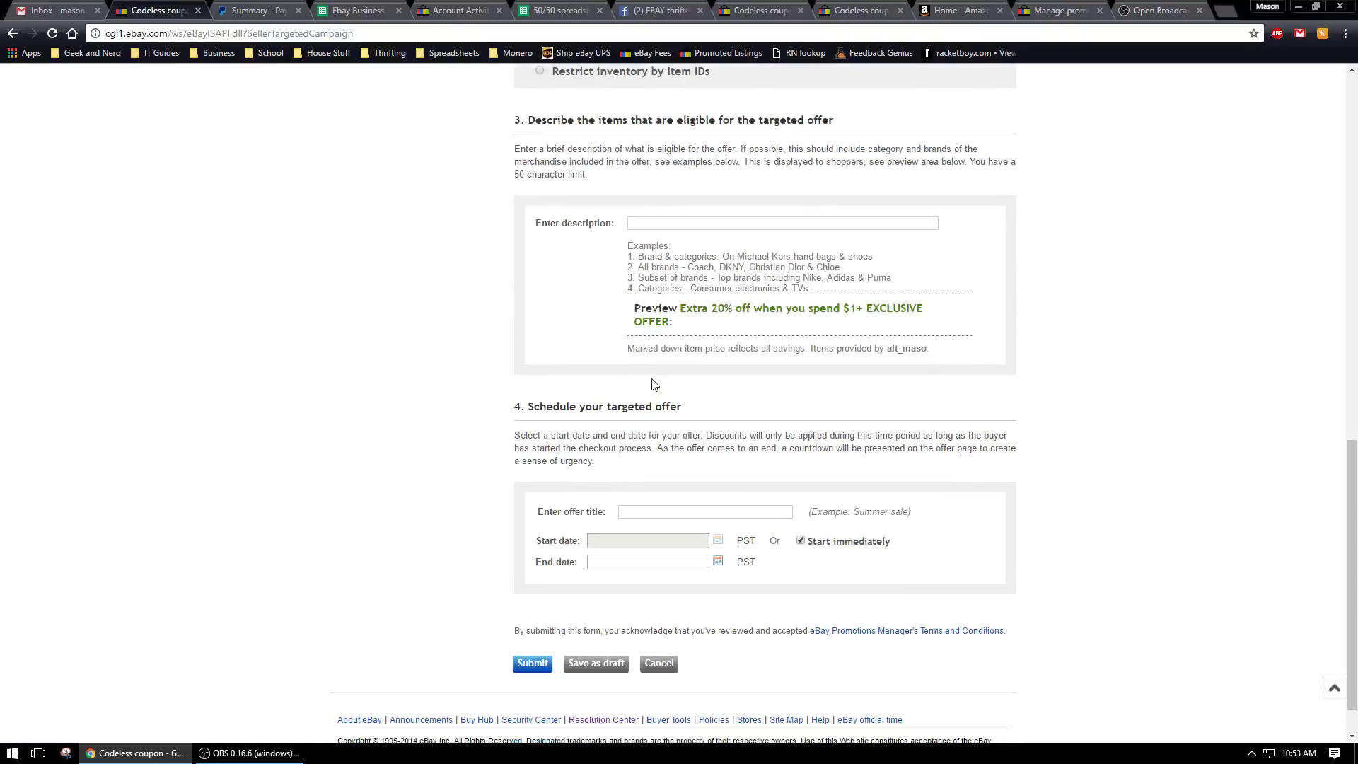
Step: Check the offer preview and place the cursor in the eligible items description
left_click(683, 225)
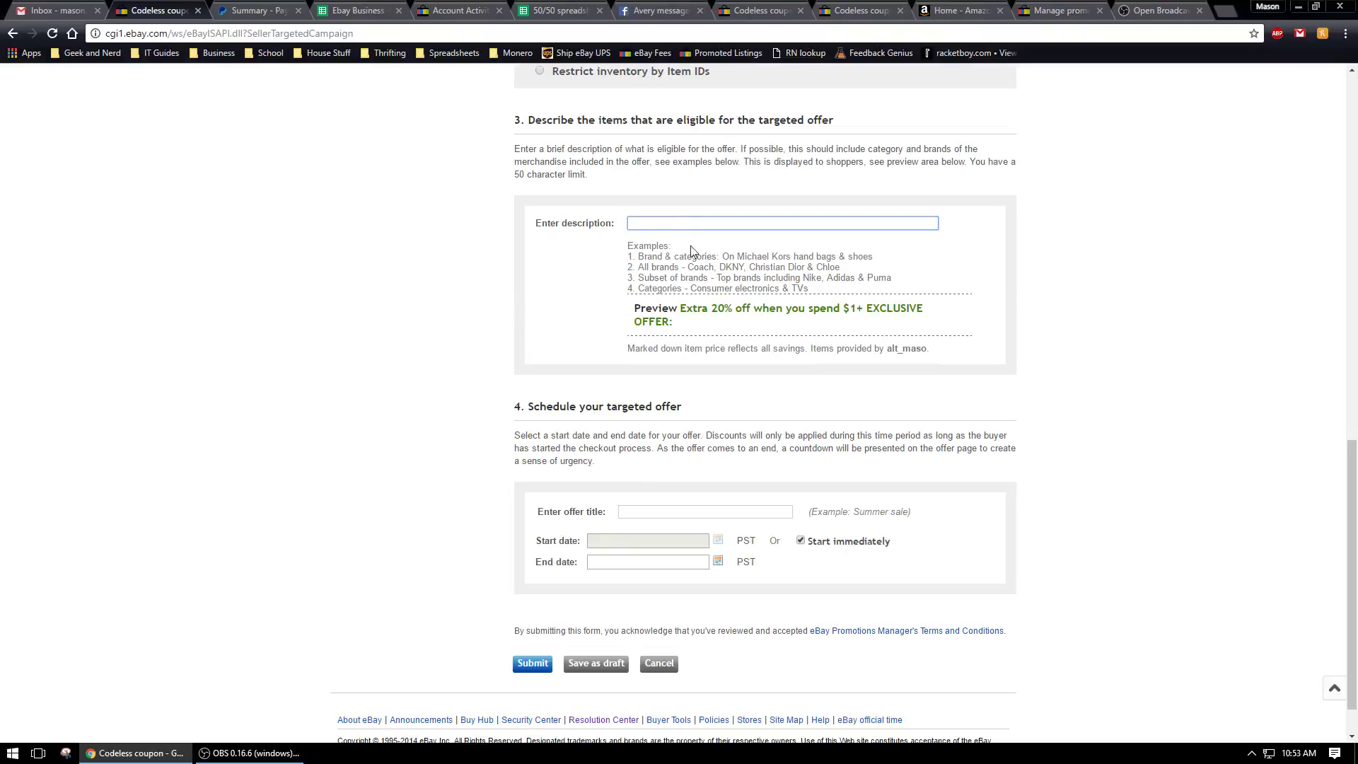
left_click_drag(679, 327, 635, 317)
left_click(646, 316)
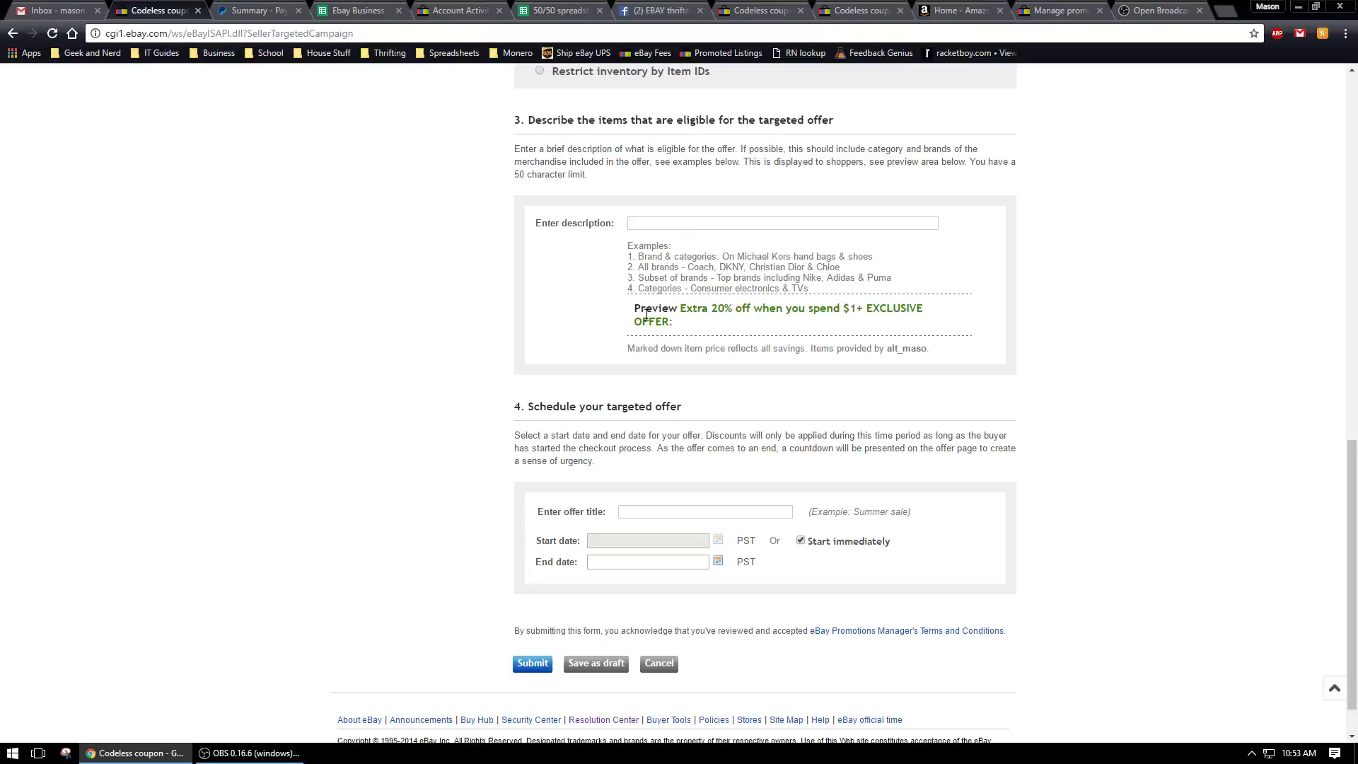
left_click(678, 221)
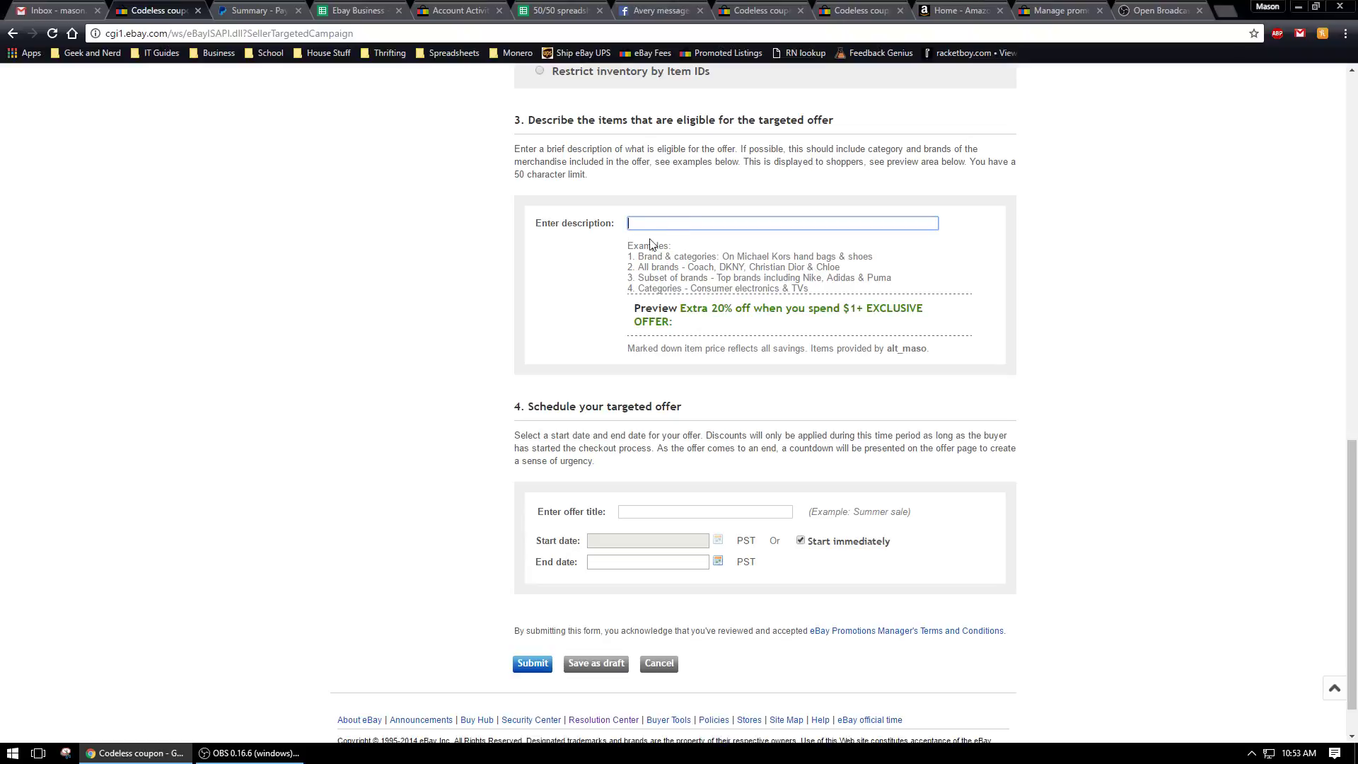
Step: Describe the items as 'Friends and Family 20% Discount' and title the offer 'friendandfamily20%'
type("Friends and F")
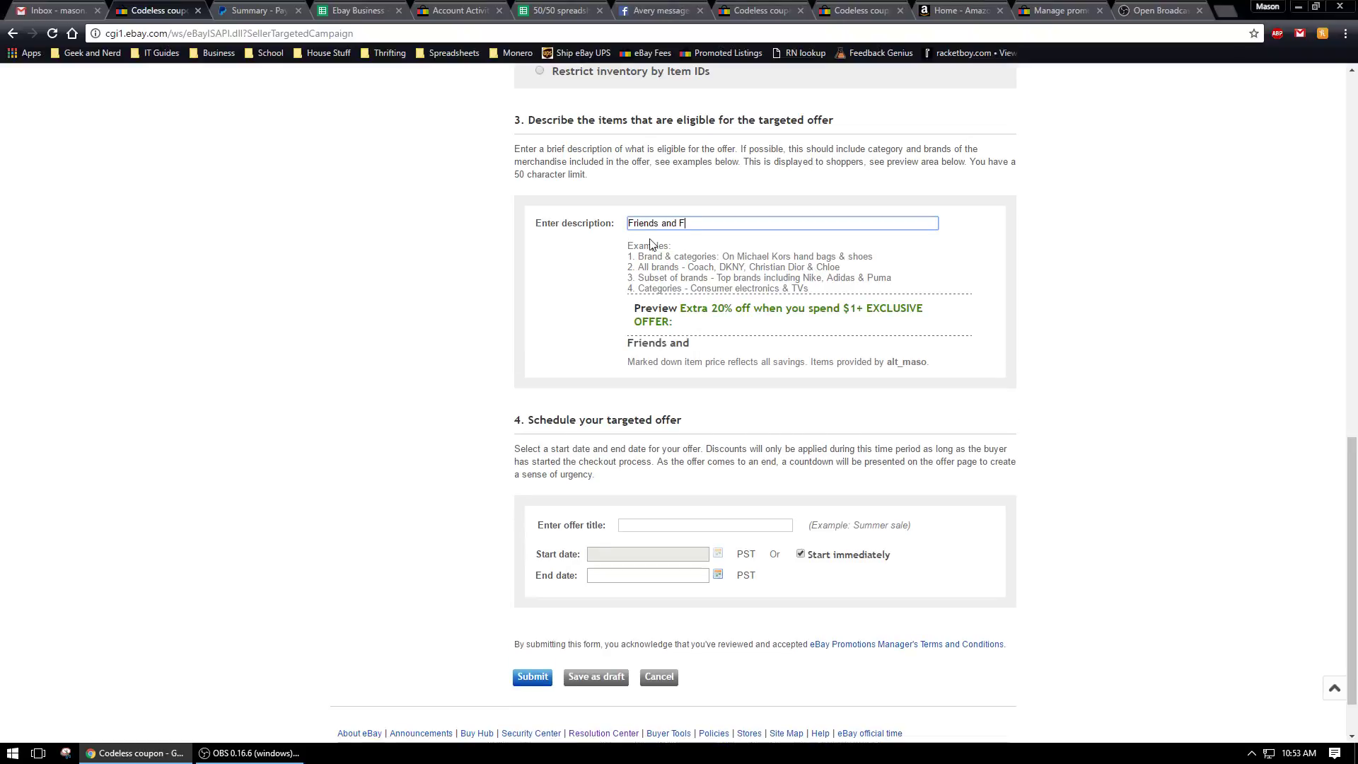
type("amily 20% Discount")
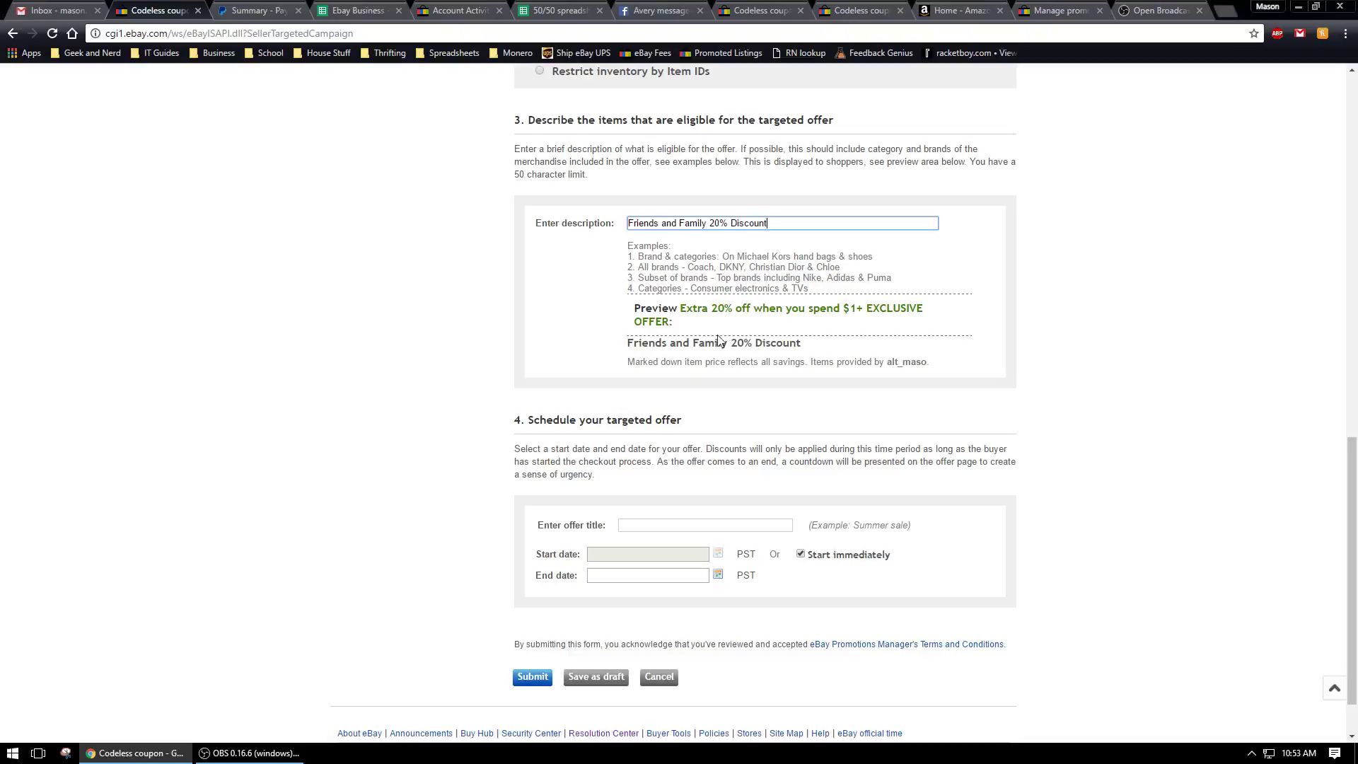
left_click_drag(798, 220, 491, 212)
key("ctrl+c")
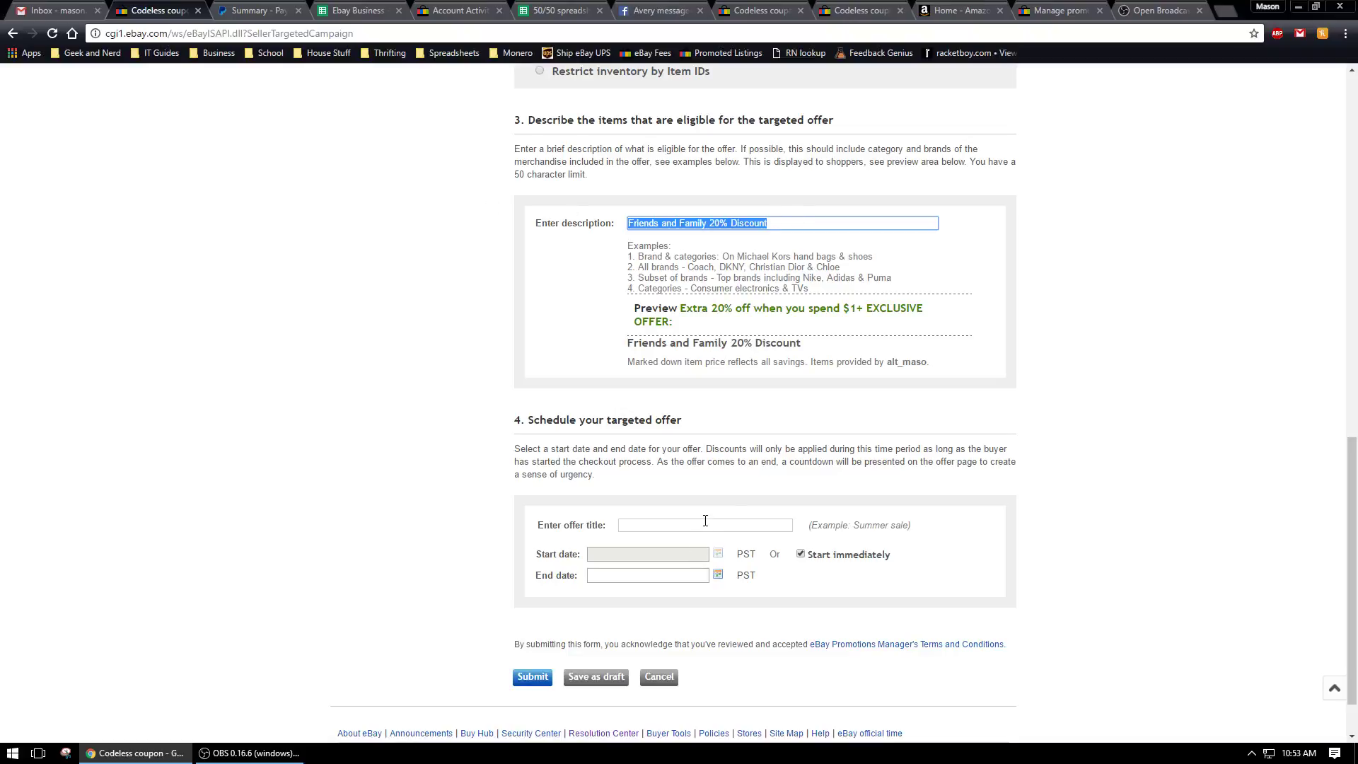
left_click(706, 520)
key("ctrl+v")
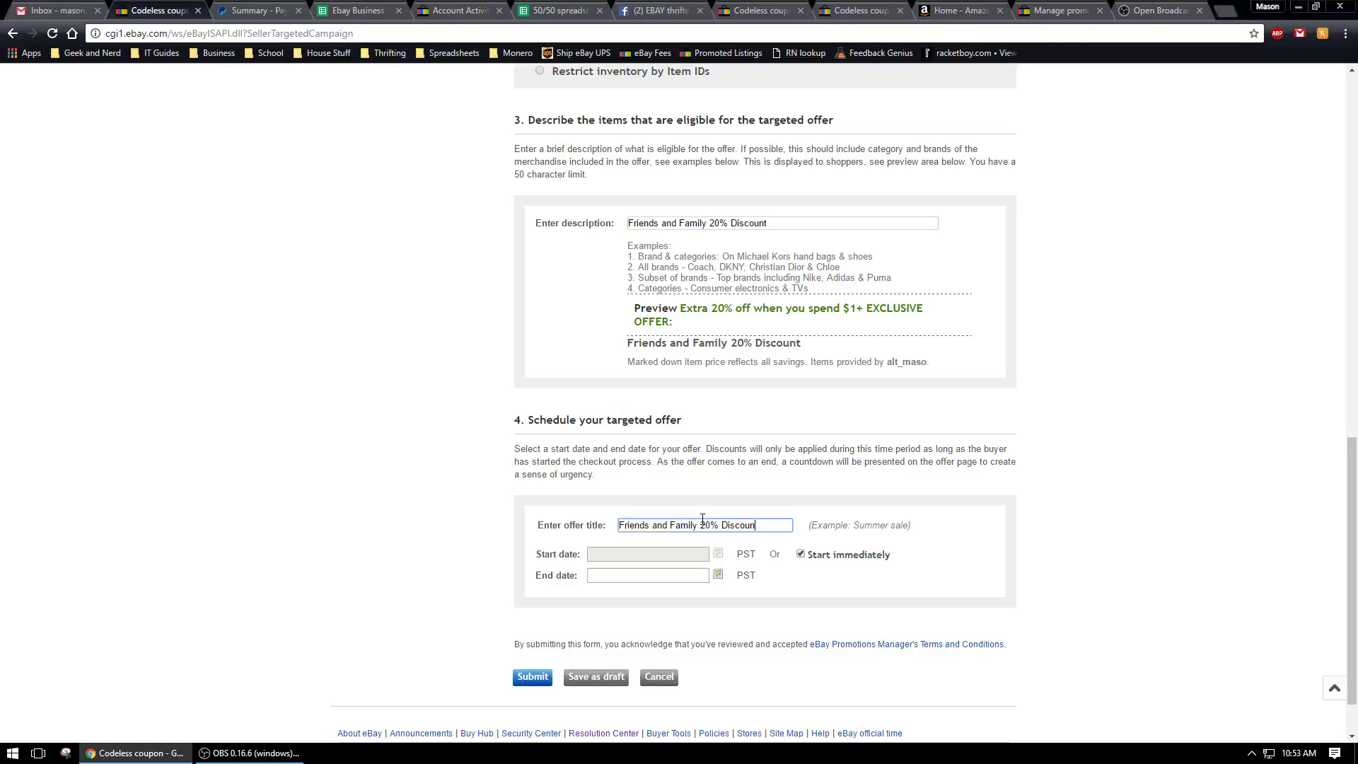
key("BackSpace")
key("BackSpace")
key("BackSpace")
key("BackSpace")
key("BackSpace")
key("BackSpace")
key("BackSpace")
key("BackSpace")
key("BackSpace")
key("BackSpace")
key("BackSpace")
key("BackSpace")
key("BackSpace")
key("BackSpace")
key("BackSpace")
key("BackSpace")
key("BackSpace")
key("BackSpace")
key("BackSpace")
key("BackSpace")
type("friendandfamily20%")
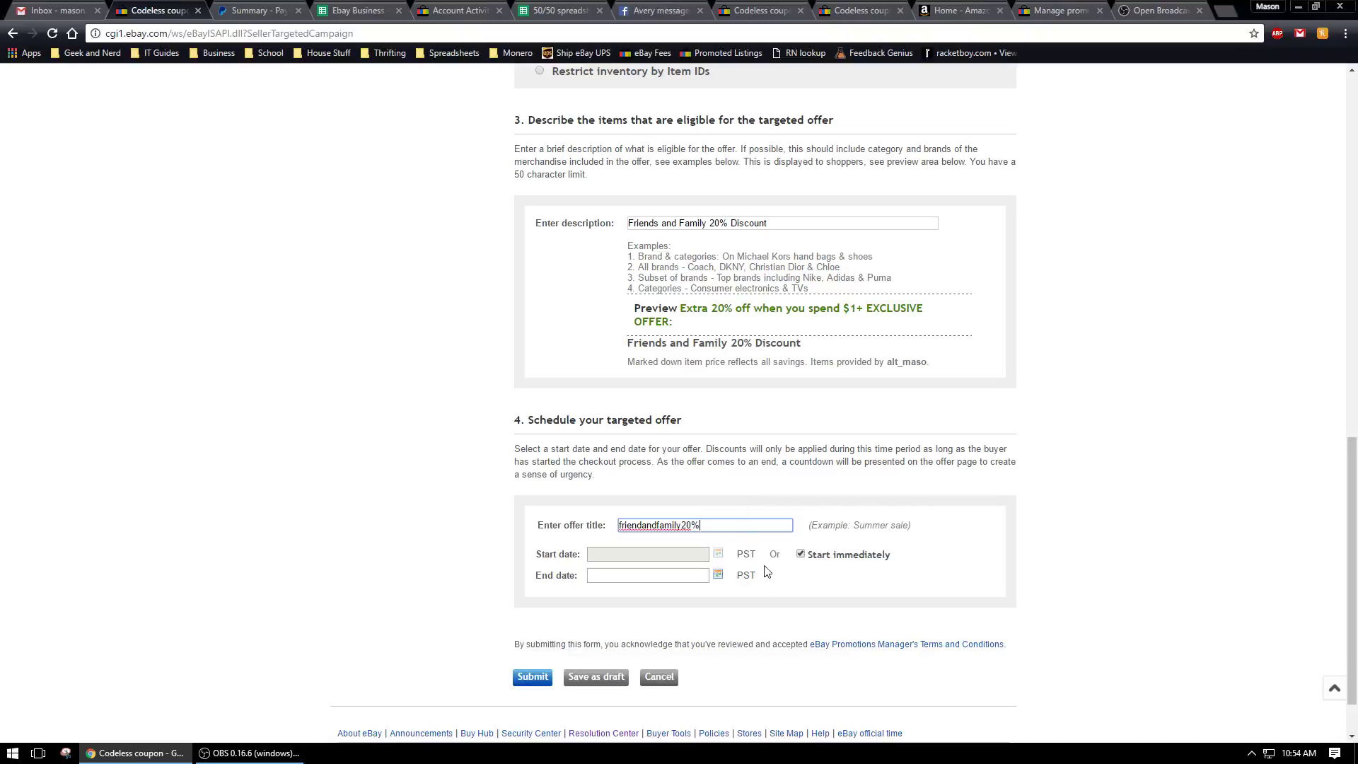
Step: Set the end date to December 1, 2026 and submit the coupon
left_click(718, 575)
left_click(730, 505)
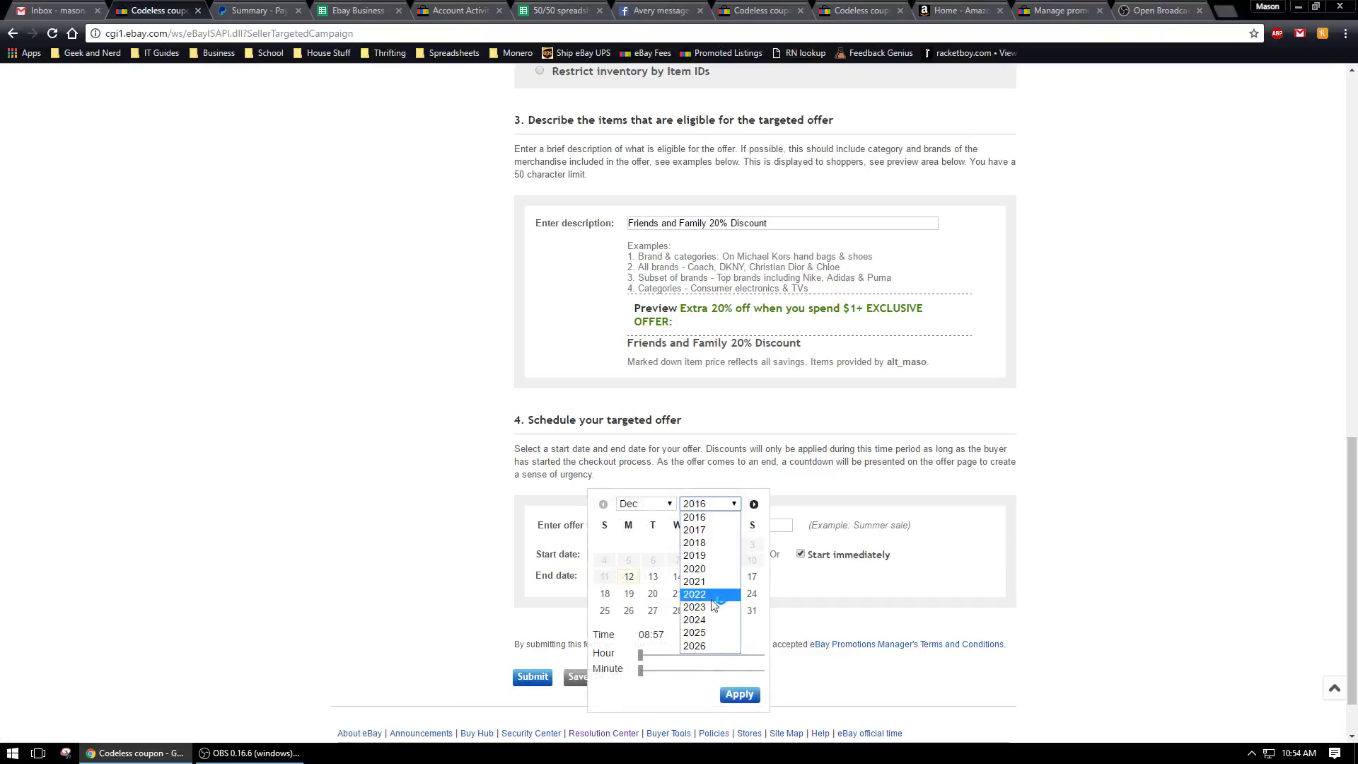
left_click(707, 645)
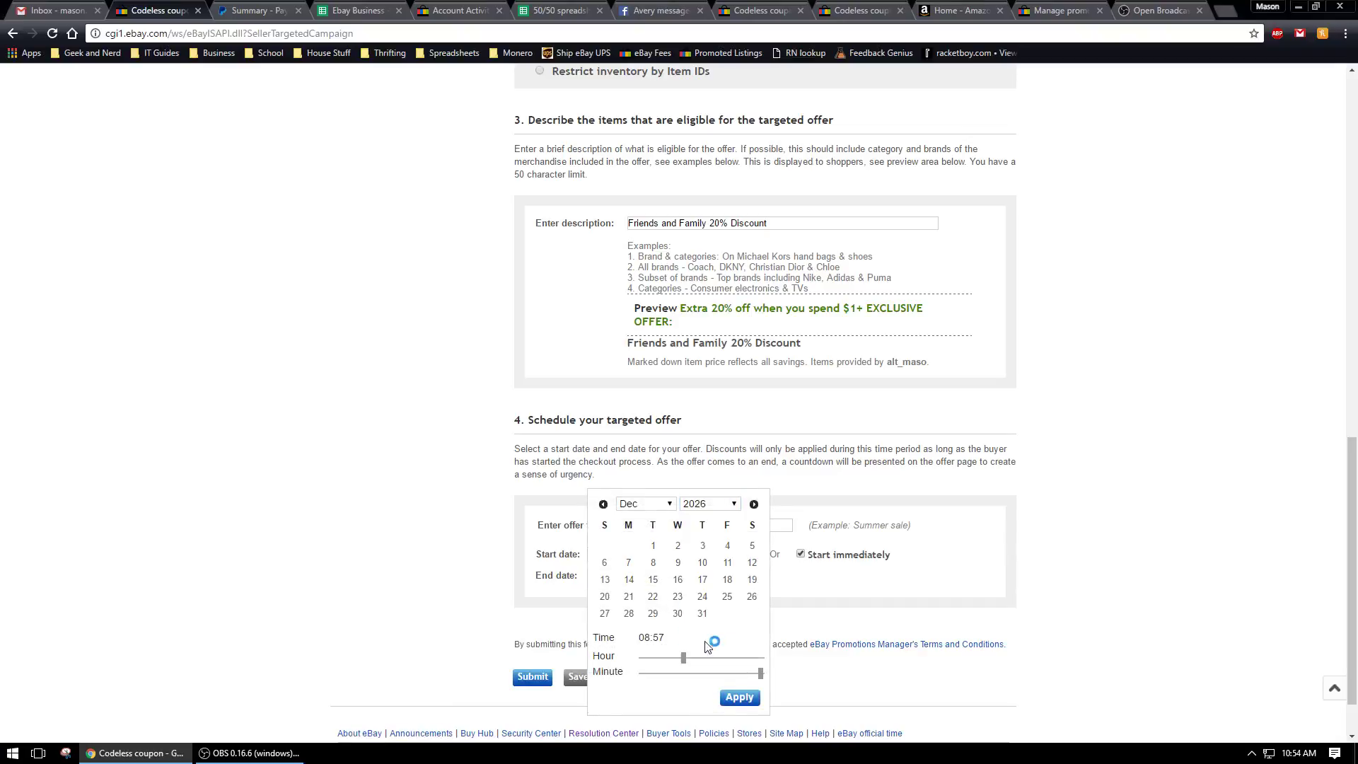
left_click(654, 553)
left_click(738, 698)
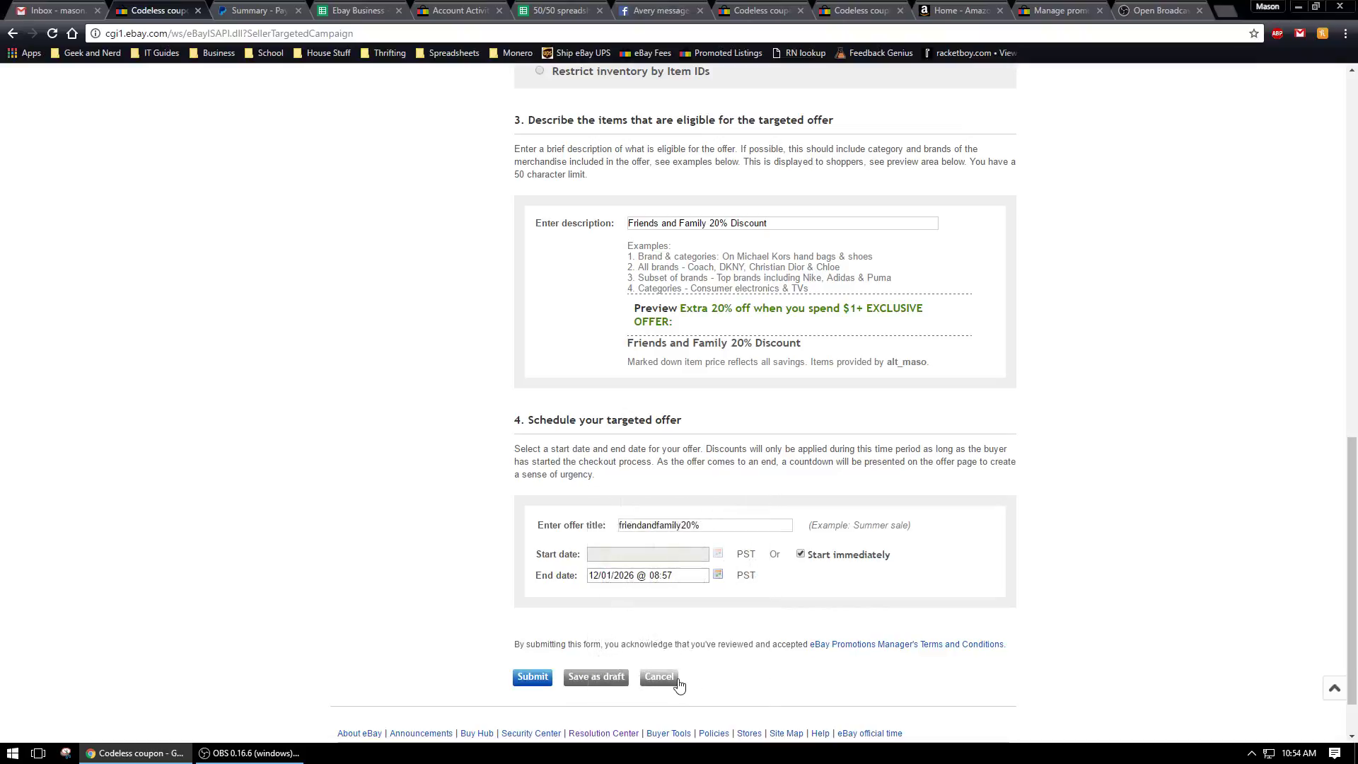
left_click(538, 679)
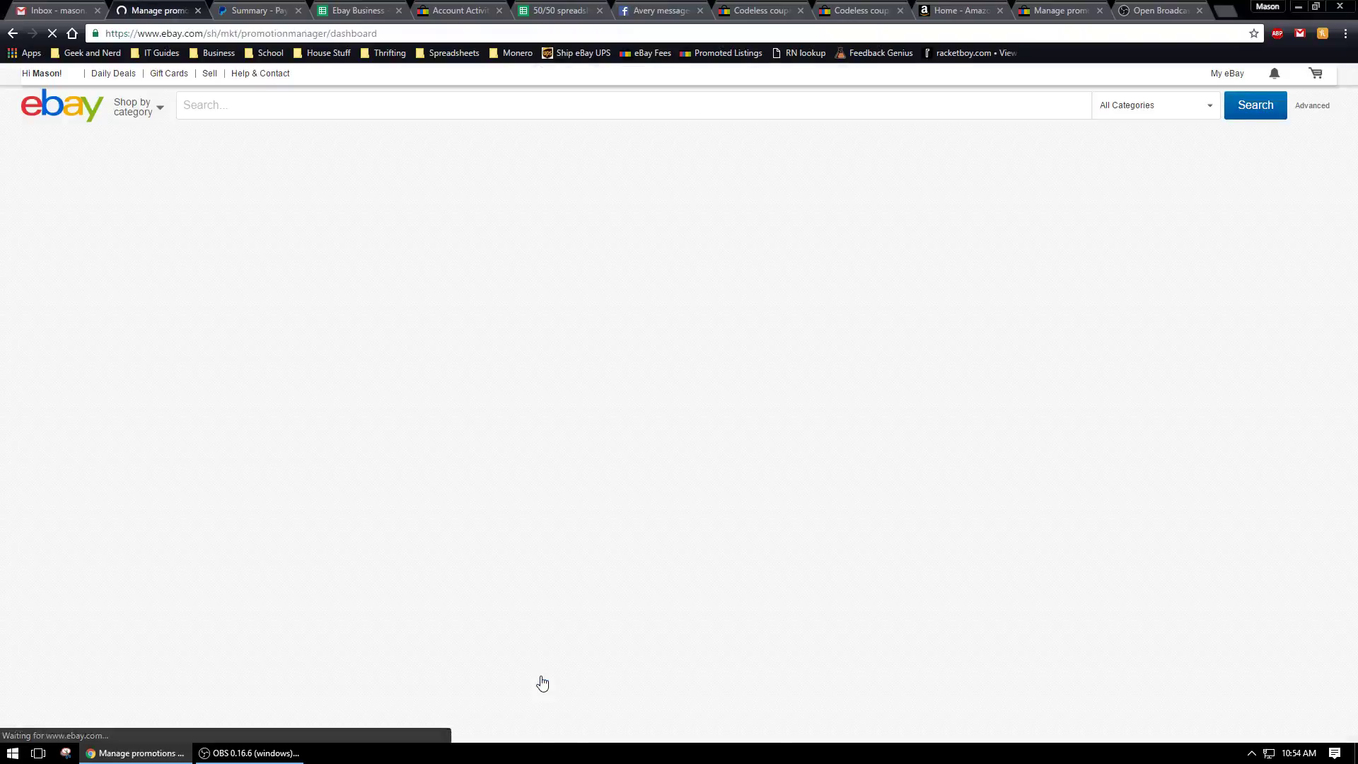
Step: View the friendandfamily20% promotion's details and select its short URL
scroll(465, 539, "down", 3)
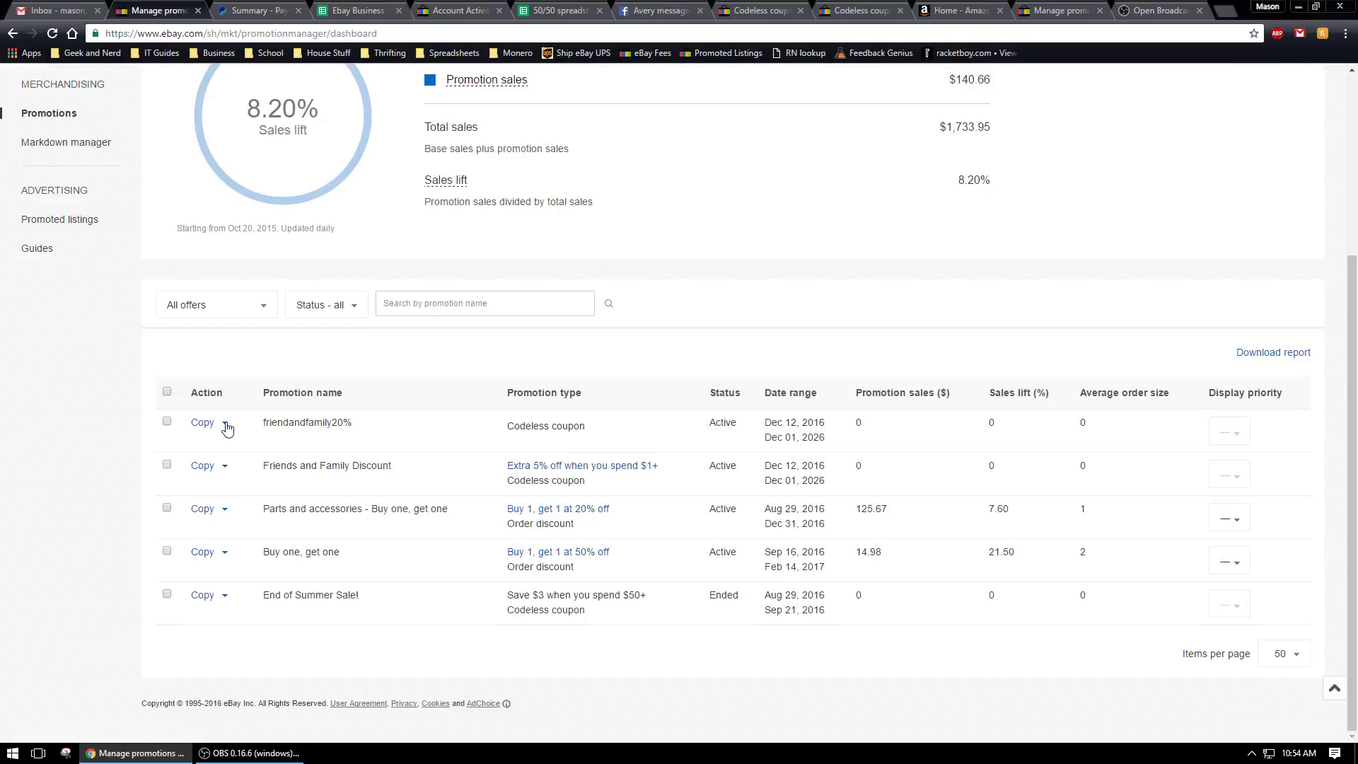
left_click(225, 427)
left_click(201, 497)
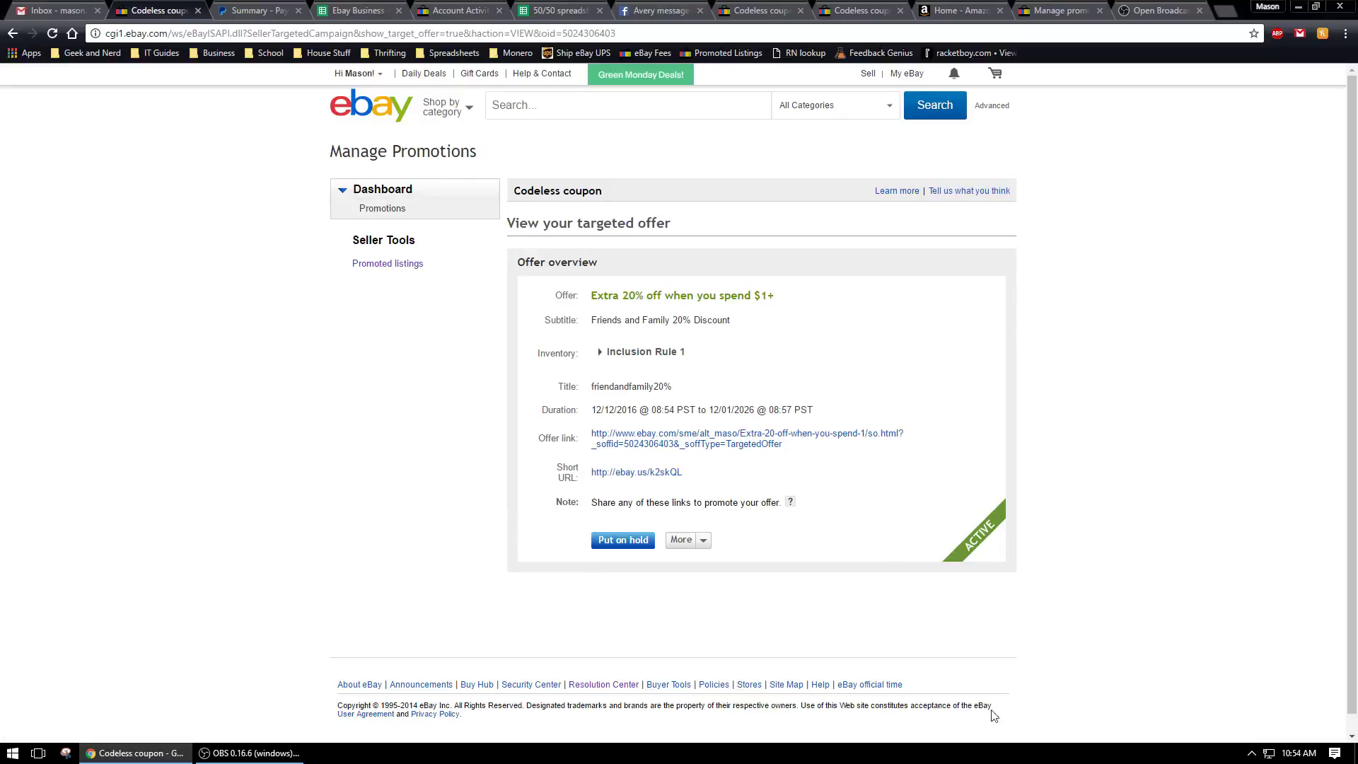
scroll(635, 319, "down", 1)
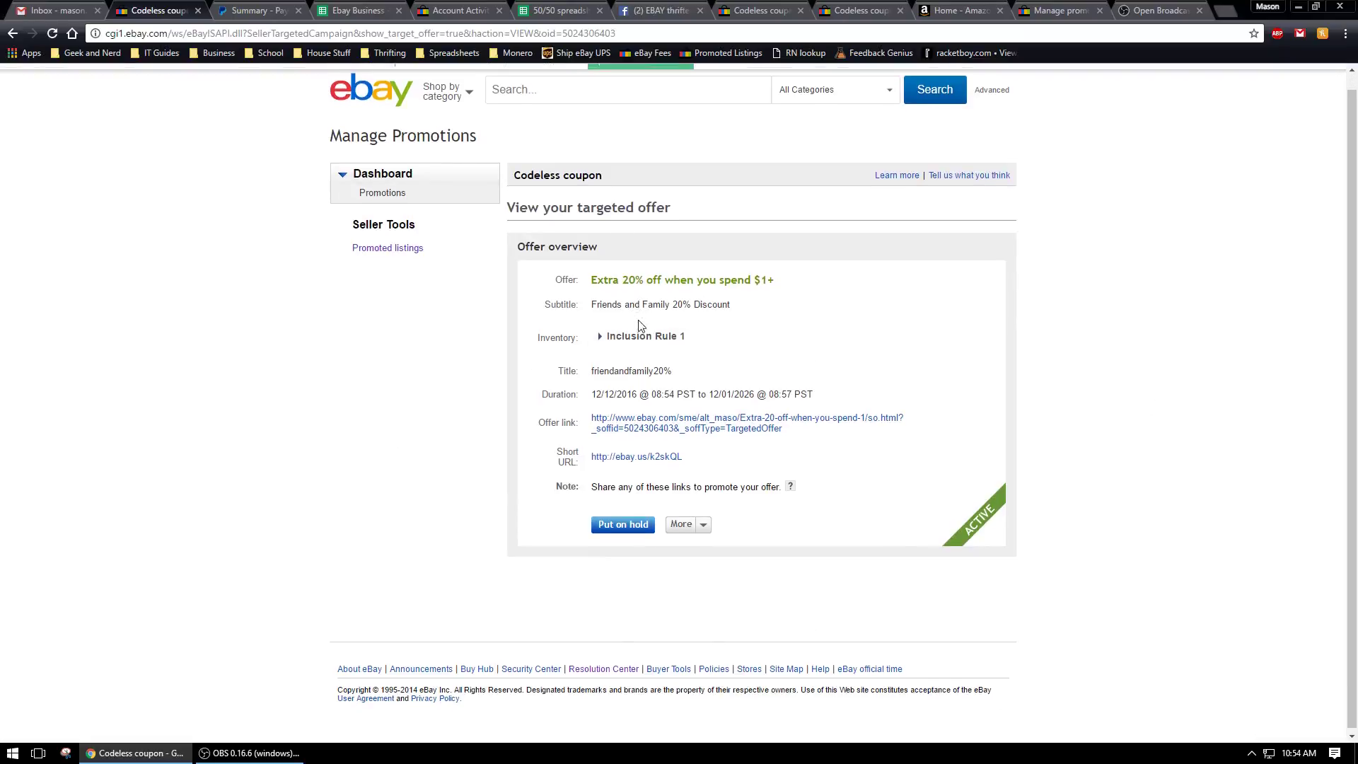
left_click_drag(785, 428, 594, 409)
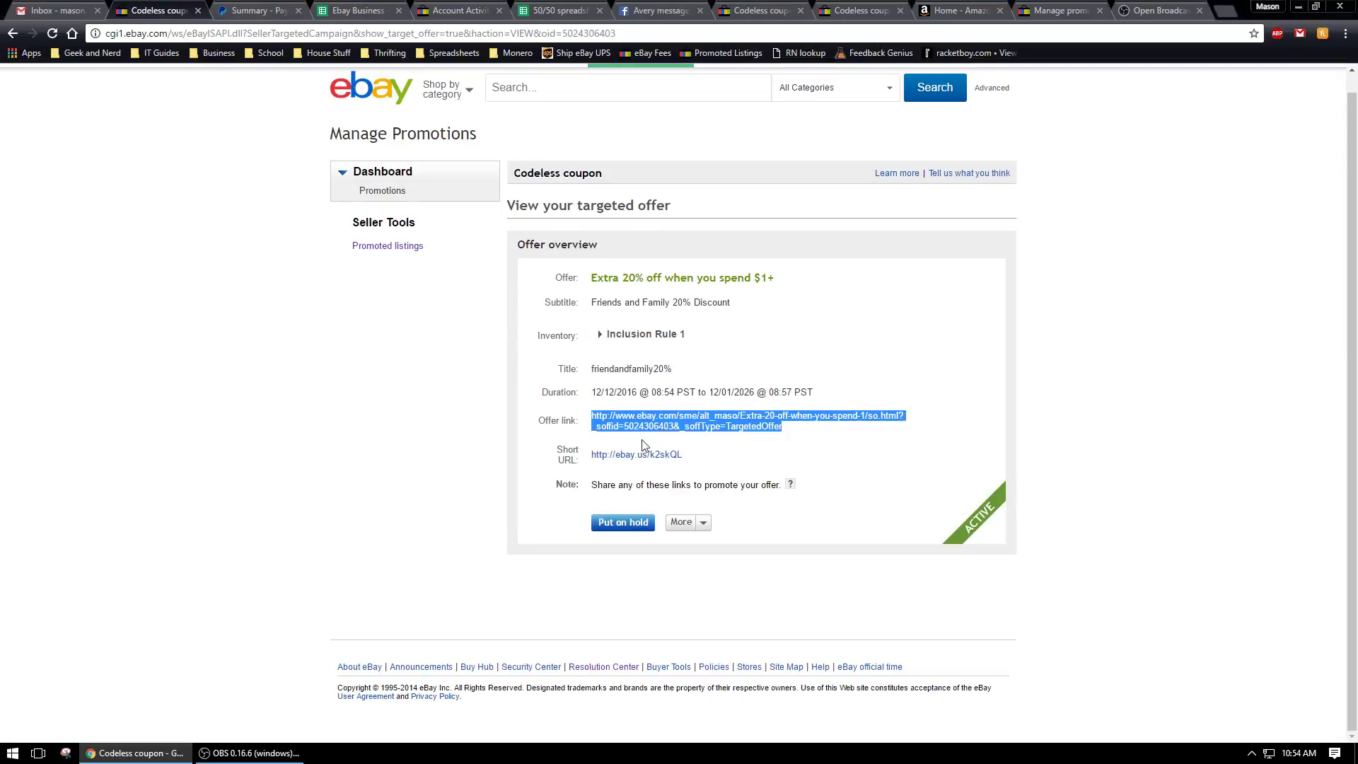
left_click(819, 440)
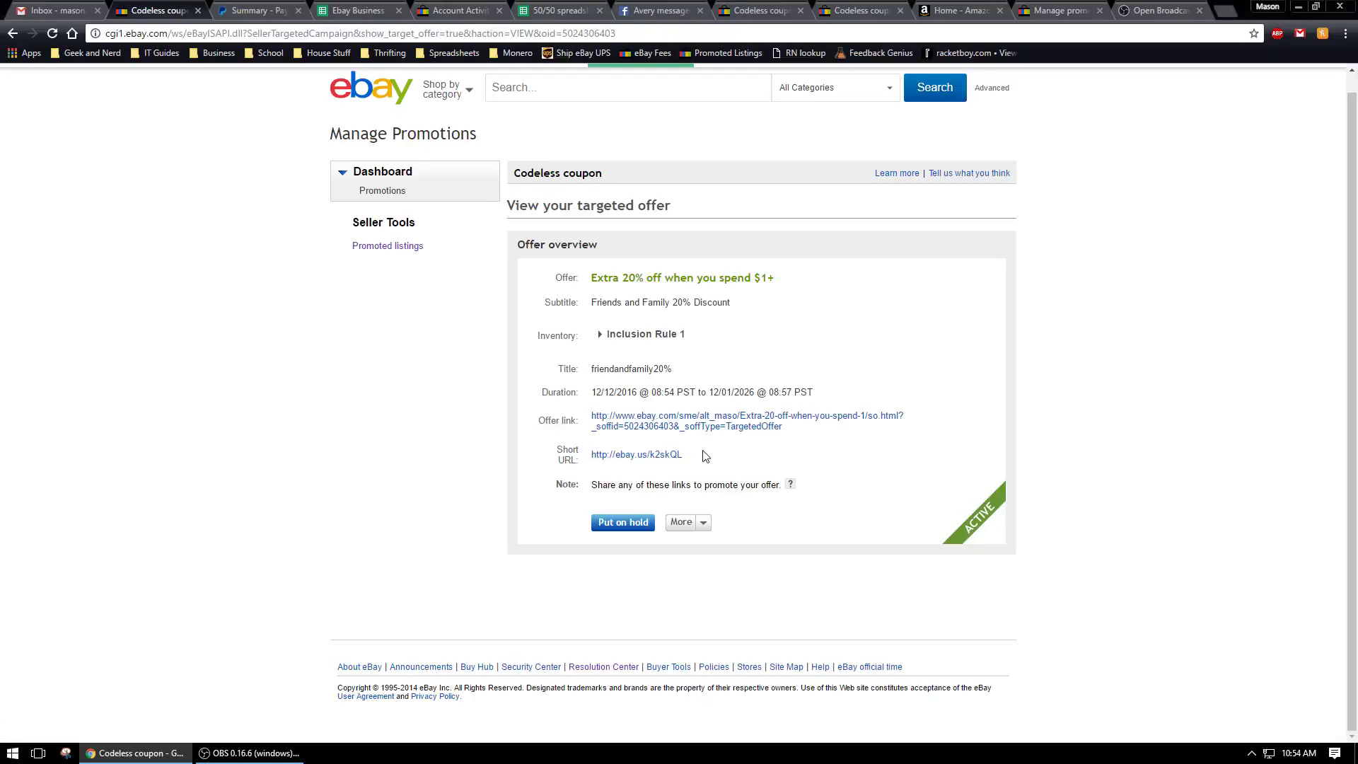
left_click_drag(685, 455, 589, 460)
Step: Follow the short link to the store's Friends and Family 20% Discount offer page
left_click(759, 484)
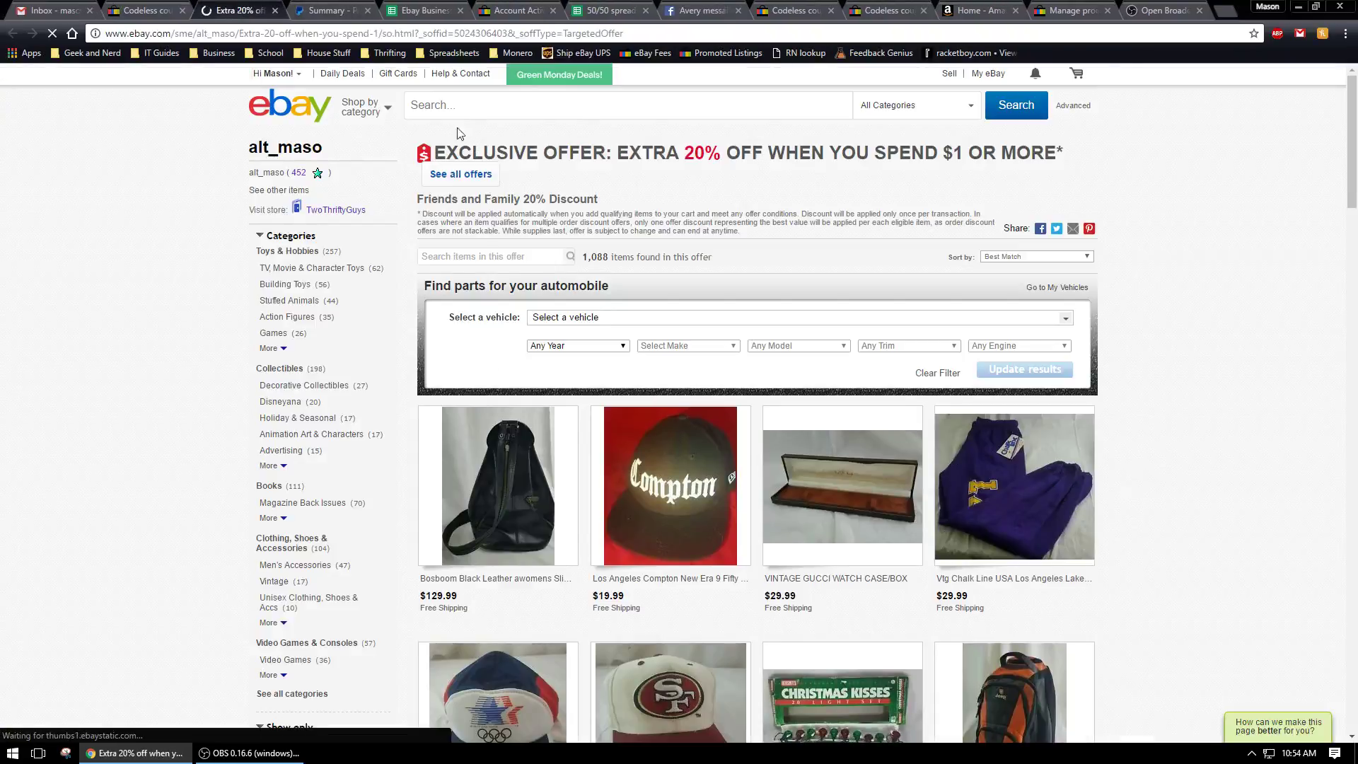
left_click_drag(437, 151, 1044, 157)
left_click(704, 191)
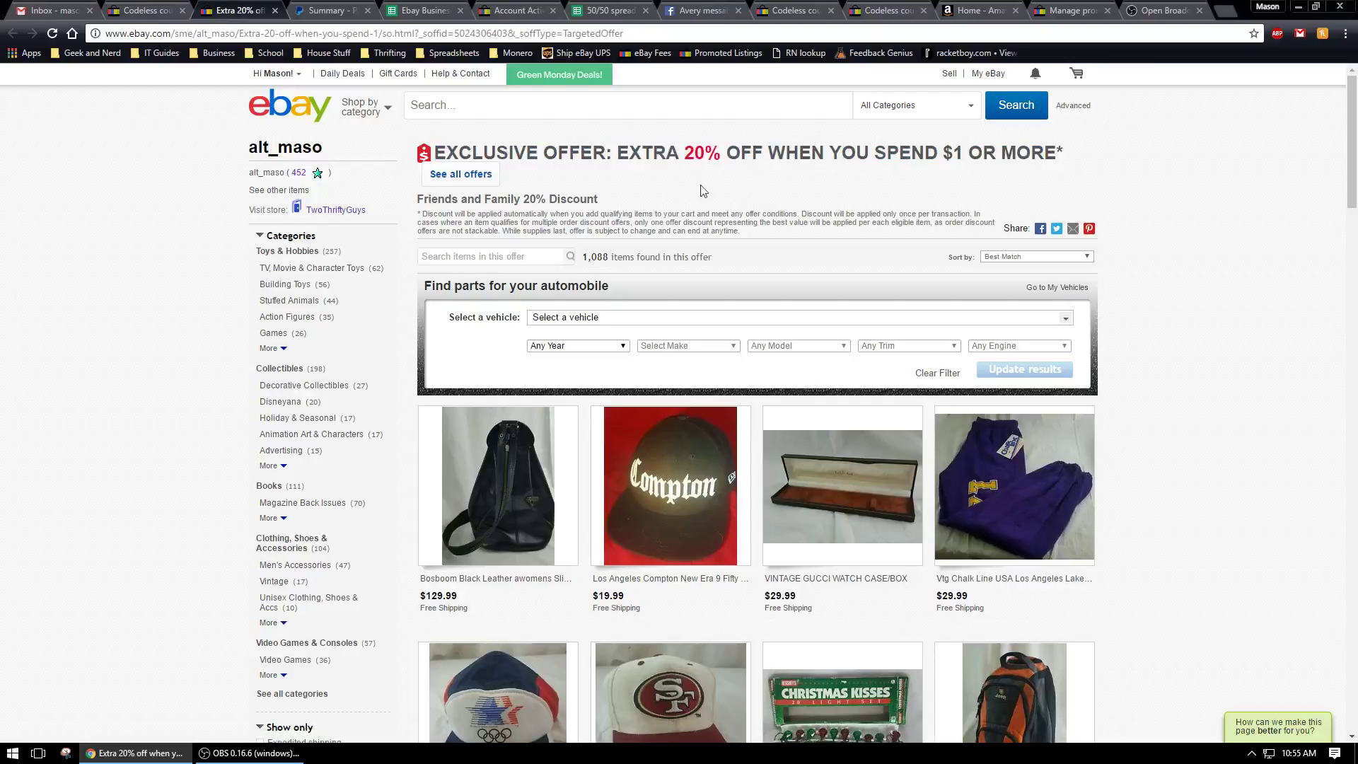
triple_click(423, 201)
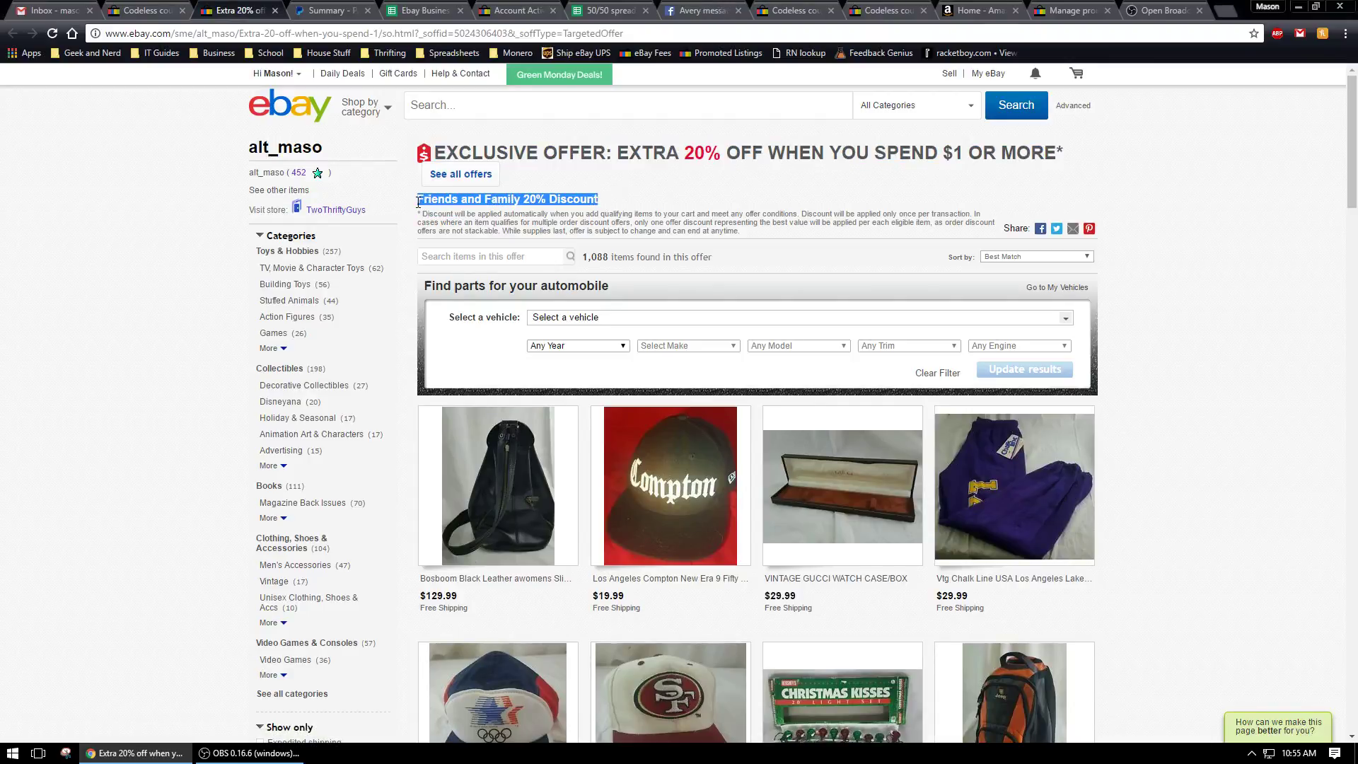
left_click(494, 223)
Step: Preview the Compton hat in quick view and browse the qualifying listings
scroll(494, 223, "down", 1)
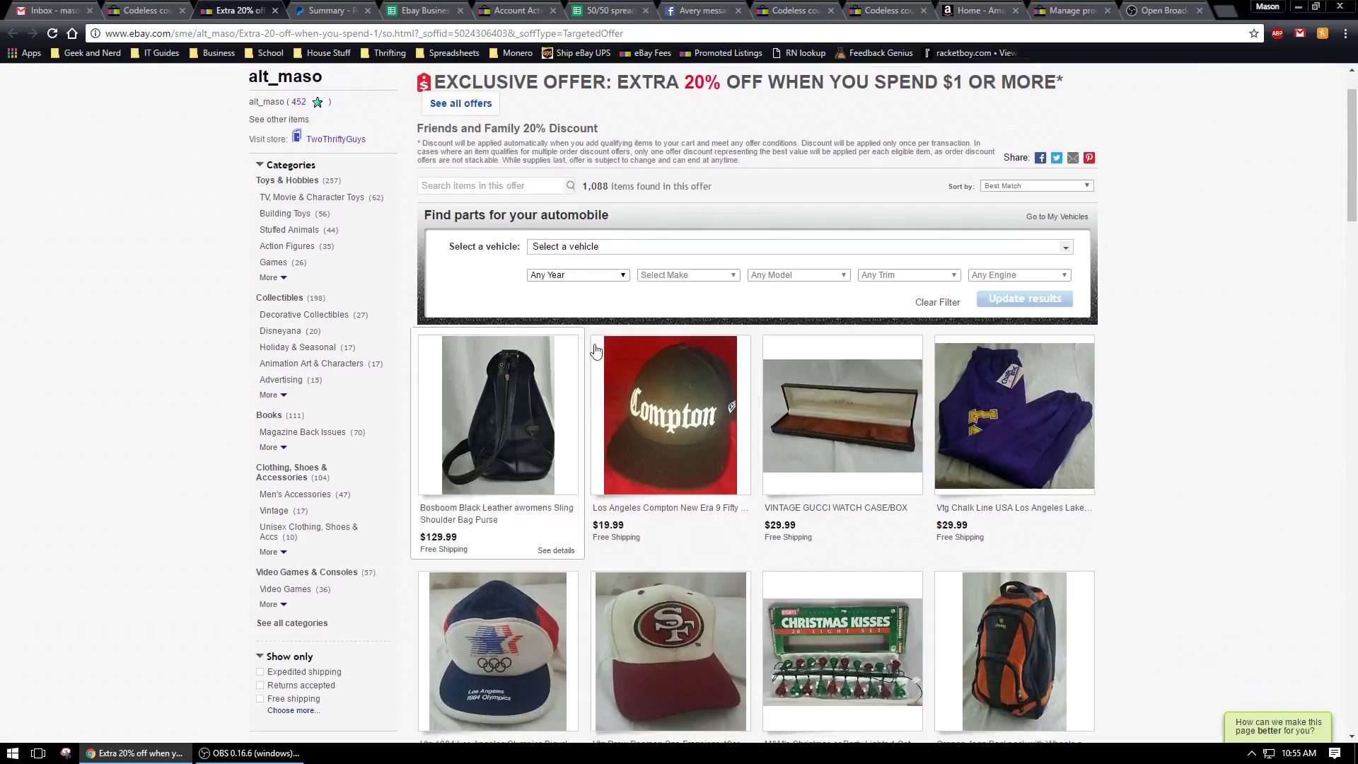
left_click(688, 418)
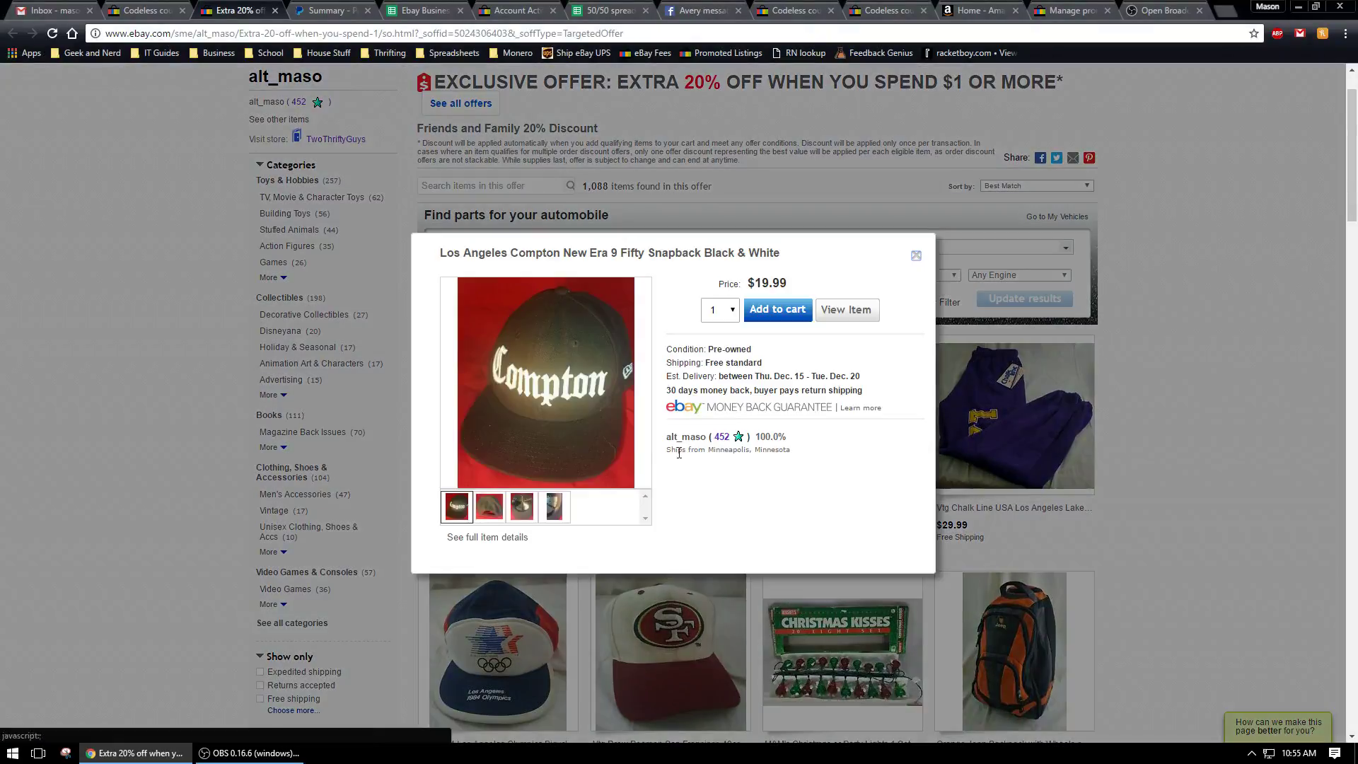
left_click(1255, 417)
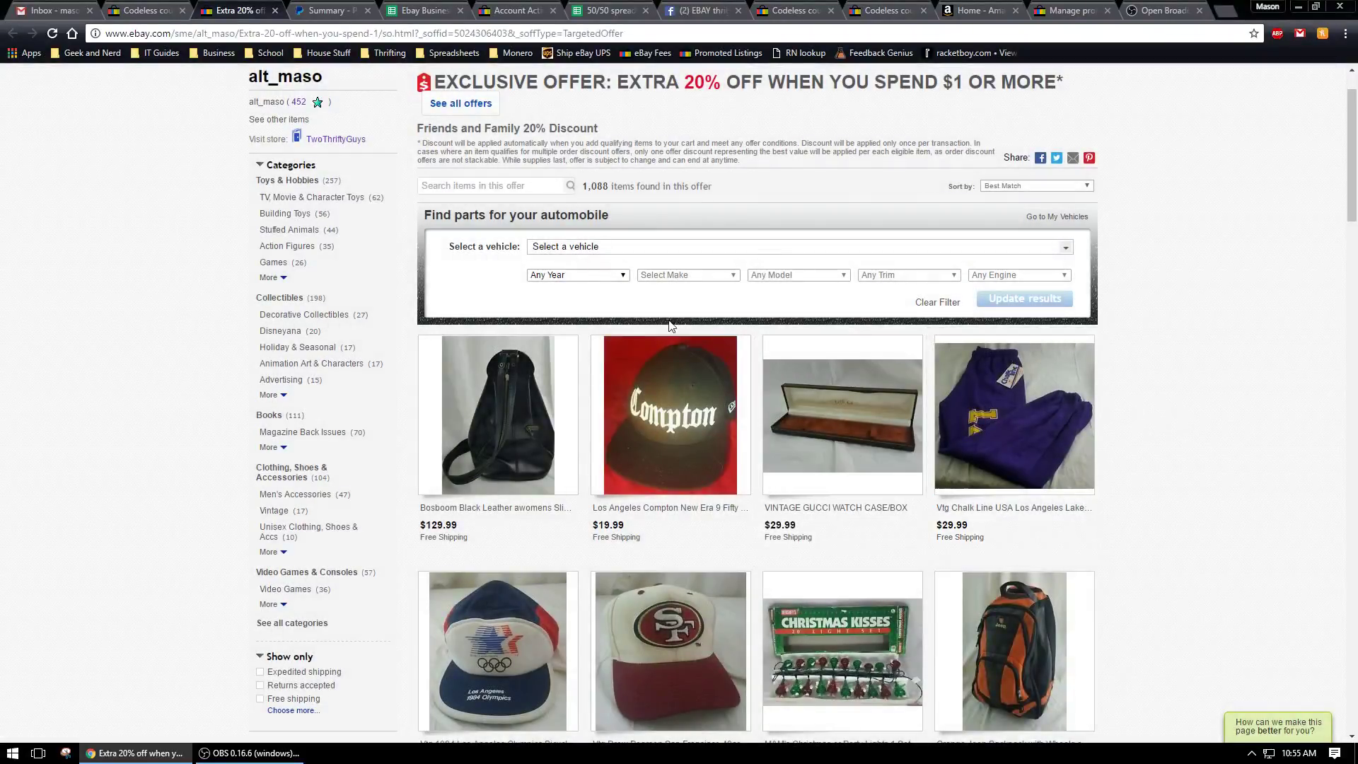
scroll(671, 328, "down", 5)
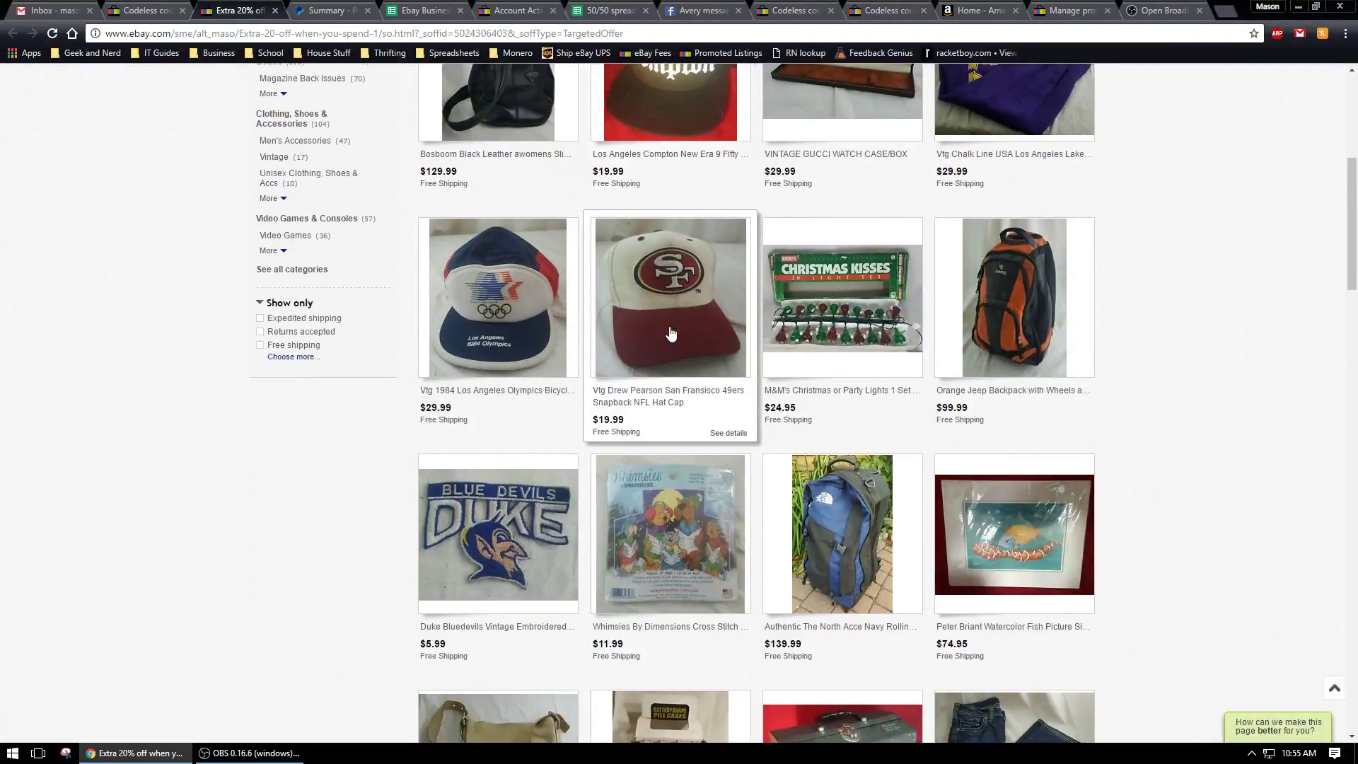
scroll(671, 333, "up", 6)
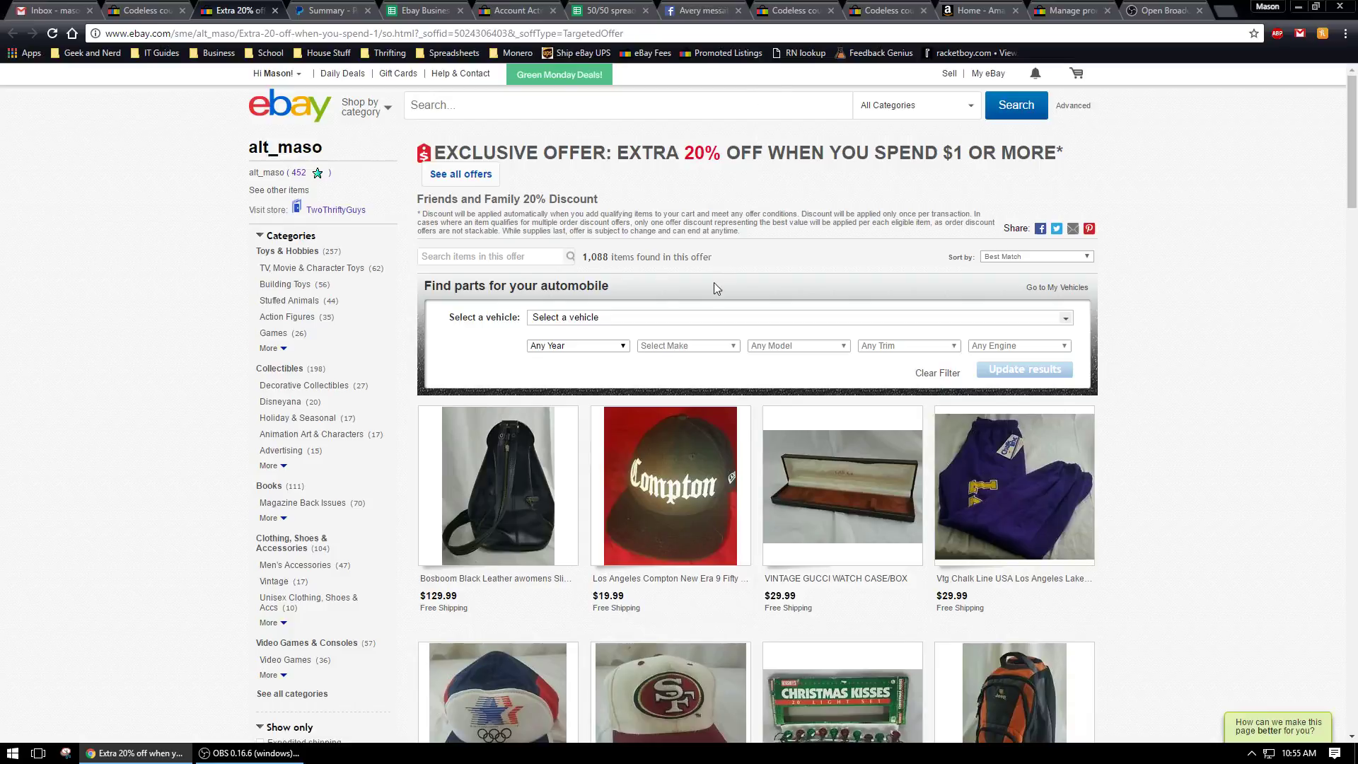
scroll(824, 551, "down", 10)
scroll(824, 551, "up", 10)
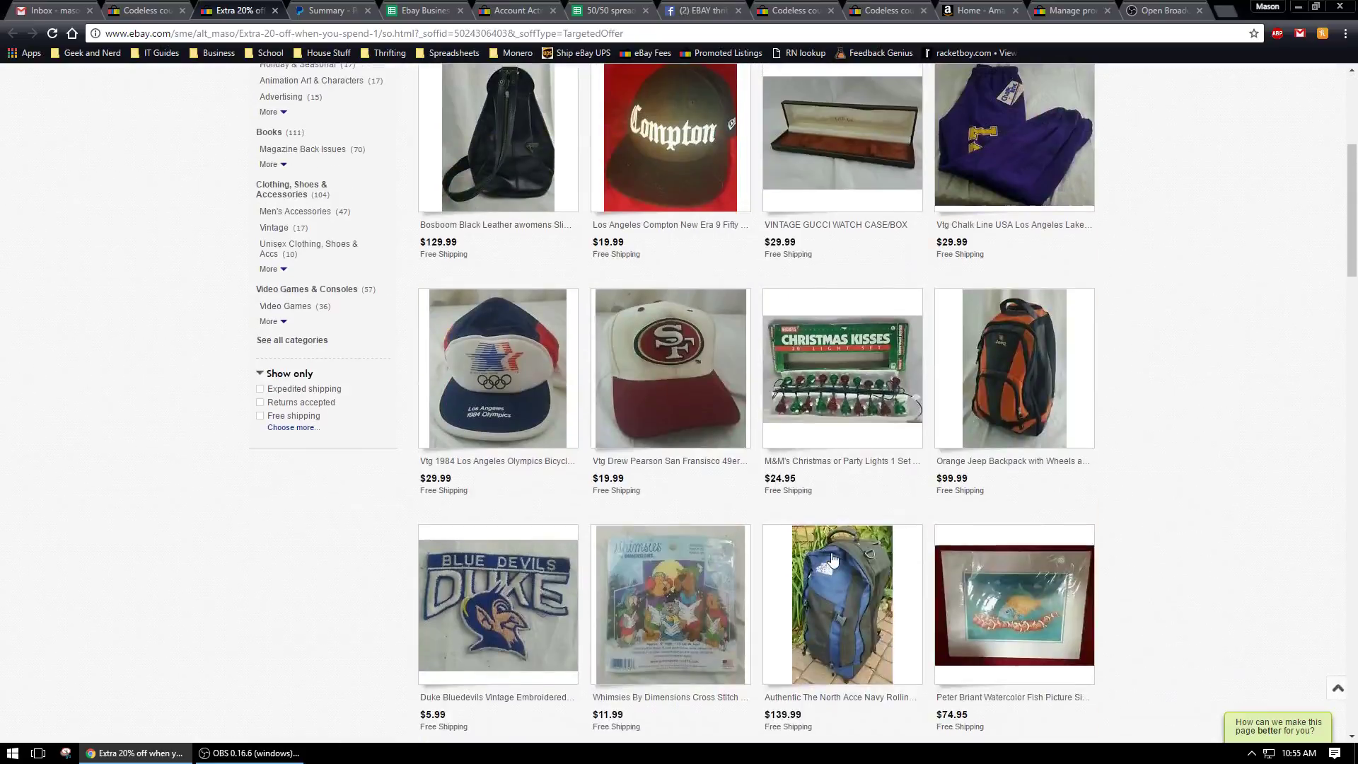